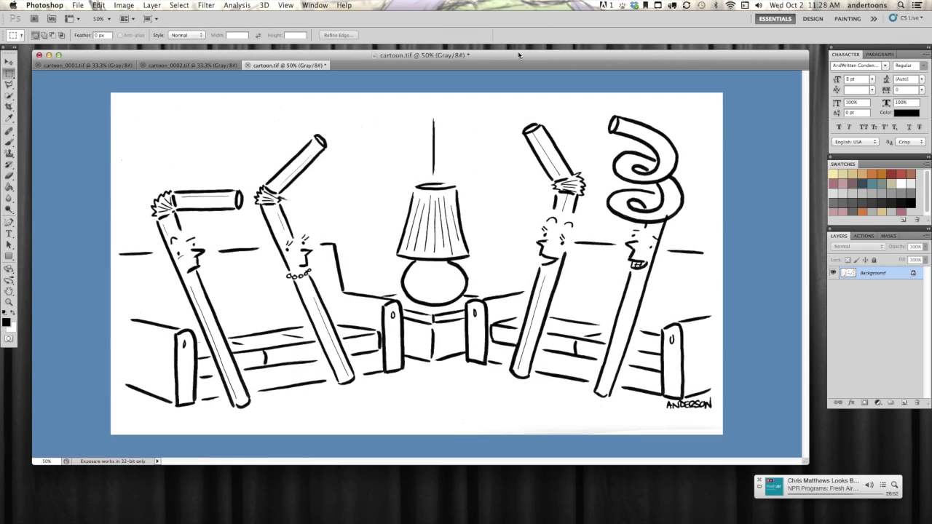
Show the Actions panel with the Cartooning action set beside cartoon.tif
left_click(864, 236)
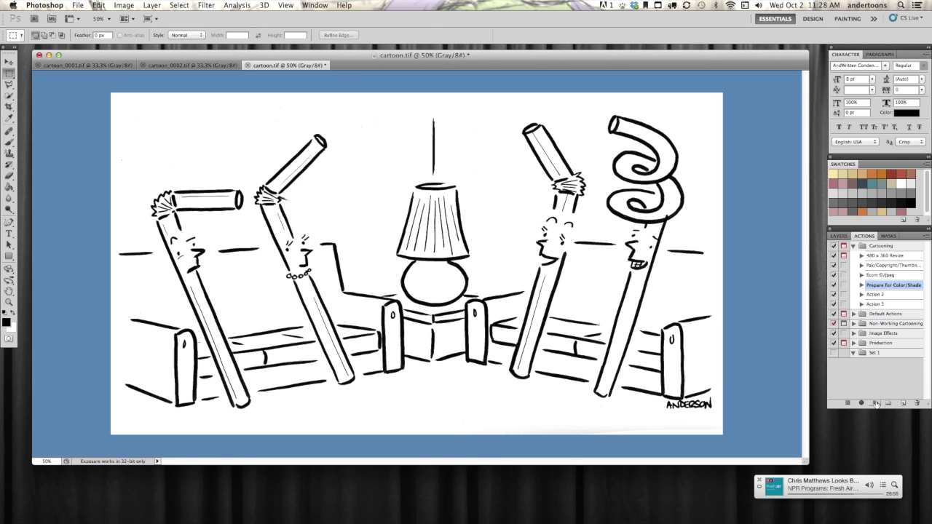
Run the Prepare for Color/Shade action to add Layer 1, then return to Layers
left_click(876, 402)
left_click(839, 236)
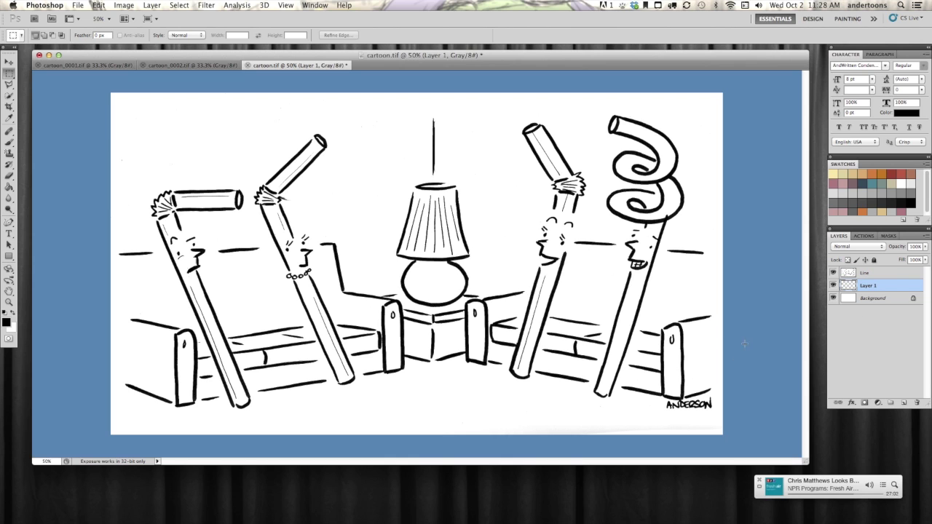
key("super+equal")
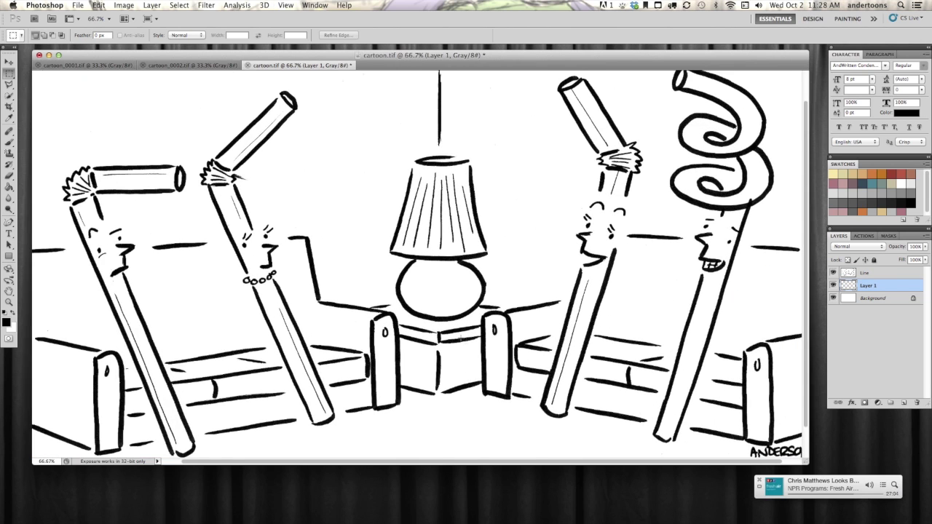
key("super+equal")
Select the Pattern Stamp tool with a gray fill pattern
left_click(10, 162)
left_click(258, 36)
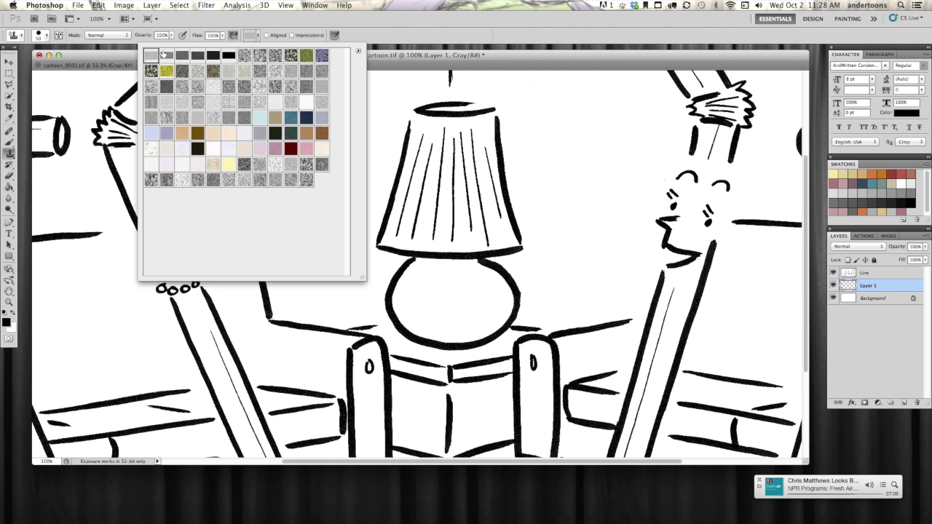
left_click(416, 57)
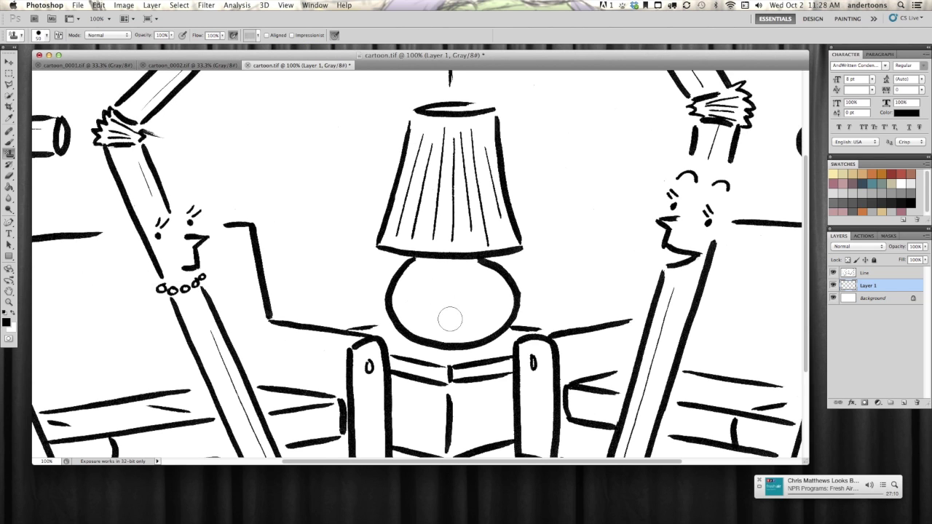
key("super+equal")
key("super+minus")
key("super+minus")
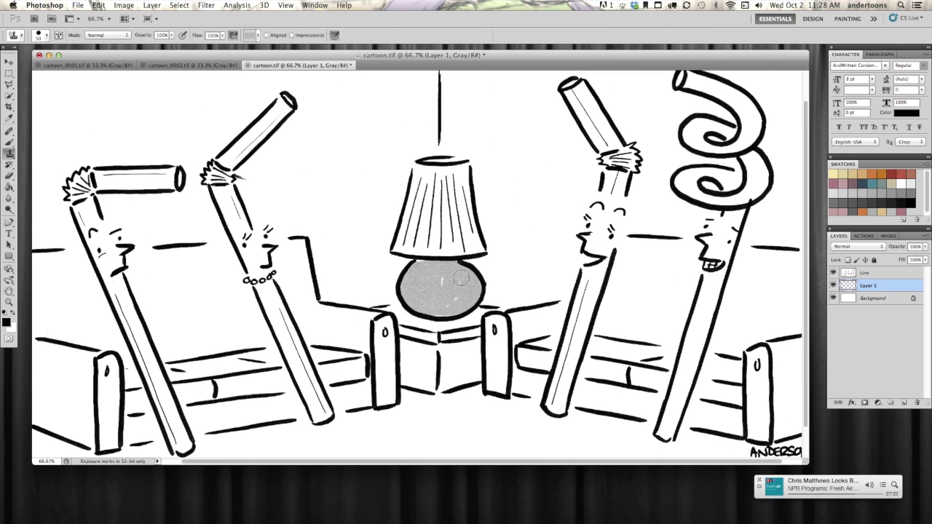
left_click_drag(406, 319, 413, 289)
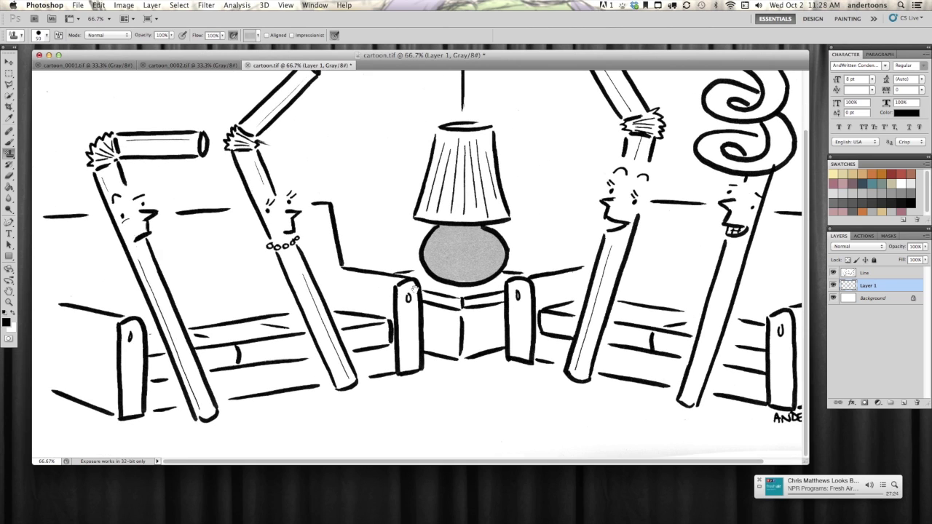
Enlarge the brush and shade the left armchair's outer edge and interior gray
left_click(47, 36)
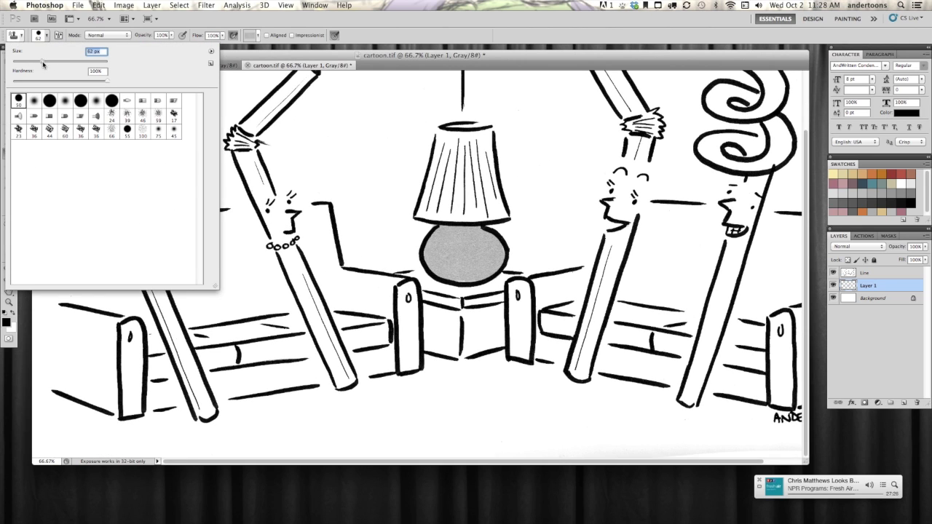
key("Return")
left_click_drag(69, 358, 64, 268)
mouse_move(47, 228)
left_mouse_down()
mouse_move(99, 230)
mouse_move(169, 400)
mouse_move(71, 385)
mouse_move(46, 270)
left_mouse_up()
left_click_drag(54, 230, 60, 347)
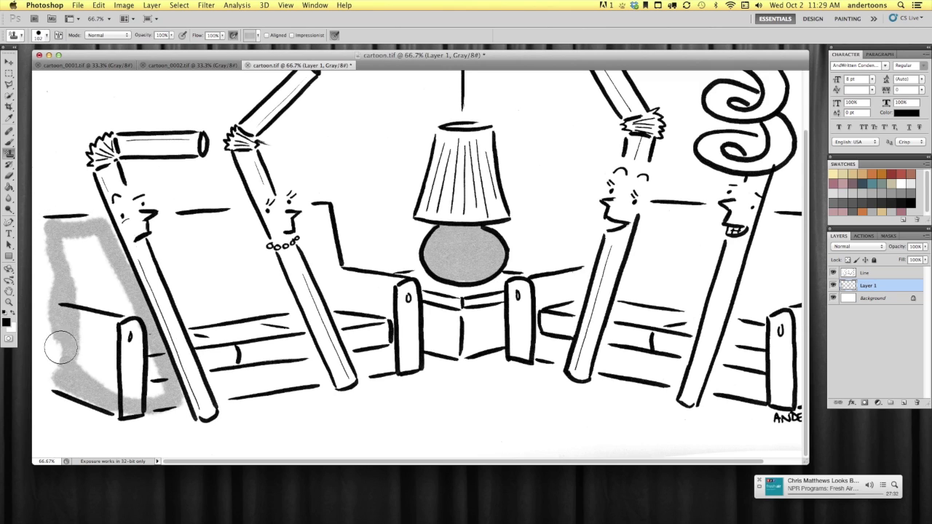
mouse_move(102, 226)
left_mouse_down()
mouse_move(121, 273)
mouse_move(90, 239)
mouse_move(76, 262)
mouse_move(98, 290)
mouse_move(111, 279)
mouse_move(164, 385)
mouse_move(138, 397)
left_mouse_up()
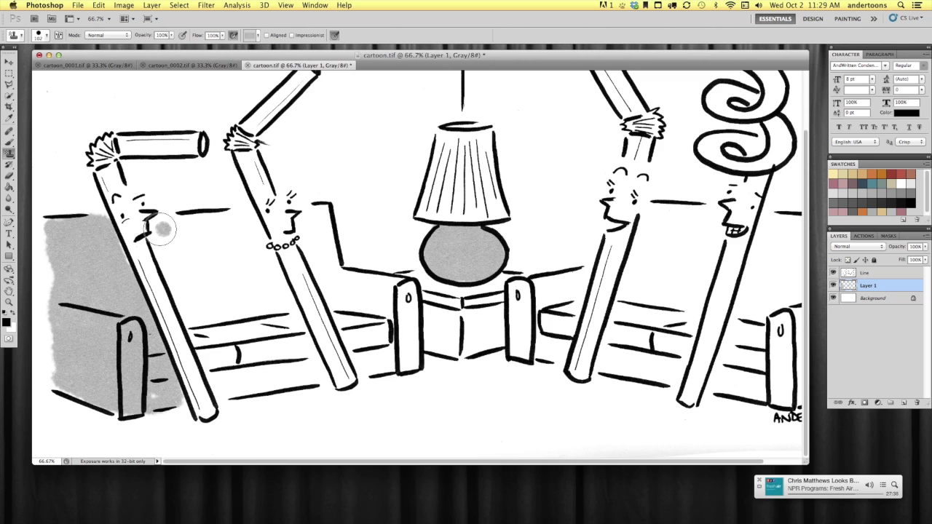
Shade the chair back, seat bottom and area behind the second straw gray
mouse_move(164, 230)
left_mouse_down()
mouse_move(223, 214)
mouse_move(158, 244)
mouse_move(227, 382)
mouse_move(182, 284)
left_mouse_up()
left_click_drag(224, 386, 309, 371)
mouse_move(246, 218)
left_mouse_down()
mouse_move(318, 379)
mouse_move(225, 364)
mouse_move(177, 233)
mouse_move(216, 226)
mouse_move(244, 236)
mouse_move(274, 323)
mouse_move(185, 245)
mouse_move(182, 273)
mouse_move(189, 287)
mouse_move(204, 250)
mouse_move(222, 239)
mouse_move(233, 297)
mouse_move(225, 356)
mouse_move(253, 365)
mouse_move(291, 353)
left_mouse_up()
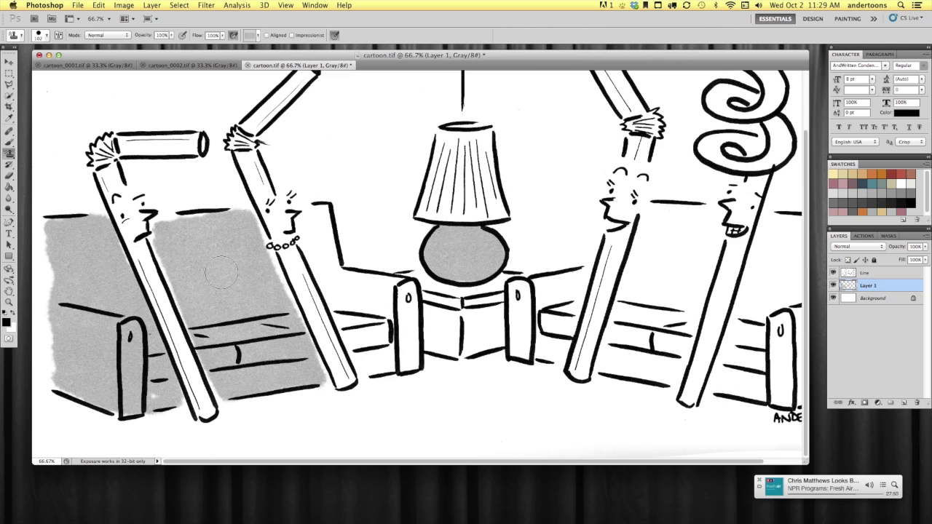
mouse_move(325, 226)
left_mouse_down()
mouse_move(324, 260)
mouse_move(321, 208)
mouse_move(321, 260)
mouse_move(379, 377)
mouse_move(414, 359)
mouse_move(399, 281)
mouse_move(345, 277)
mouse_move(375, 334)
mouse_move(359, 297)
mouse_move(369, 304)
mouse_move(387, 294)
mouse_move(354, 299)
left_mouse_up()
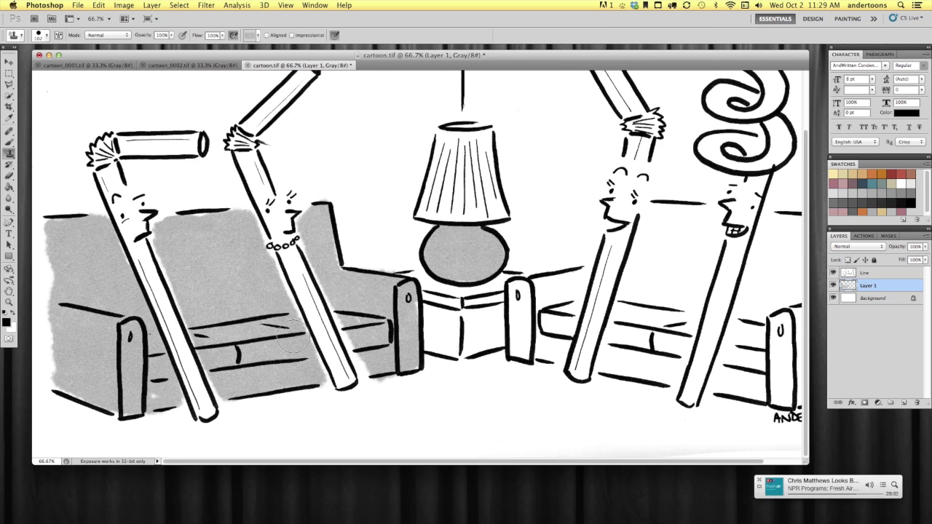
left_click_drag(325, 271, 358, 352)
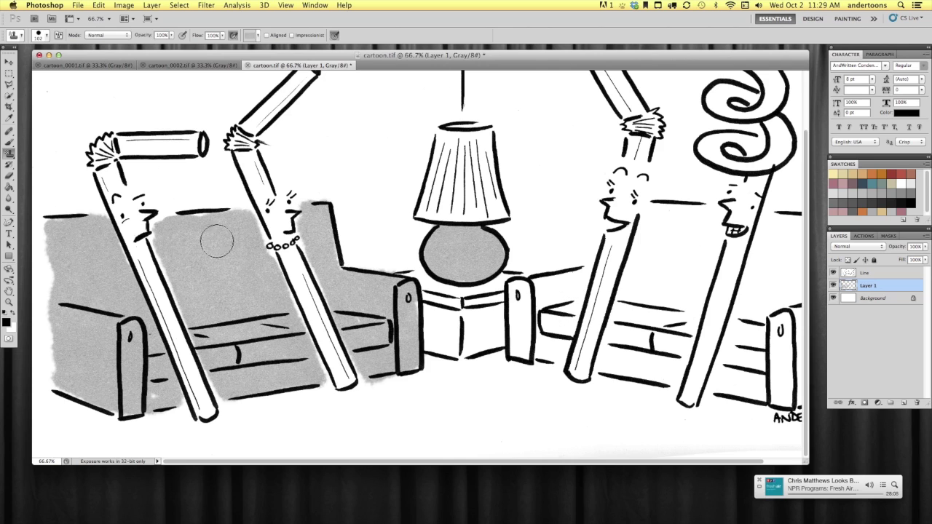
left_click_drag(175, 217, 231, 214)
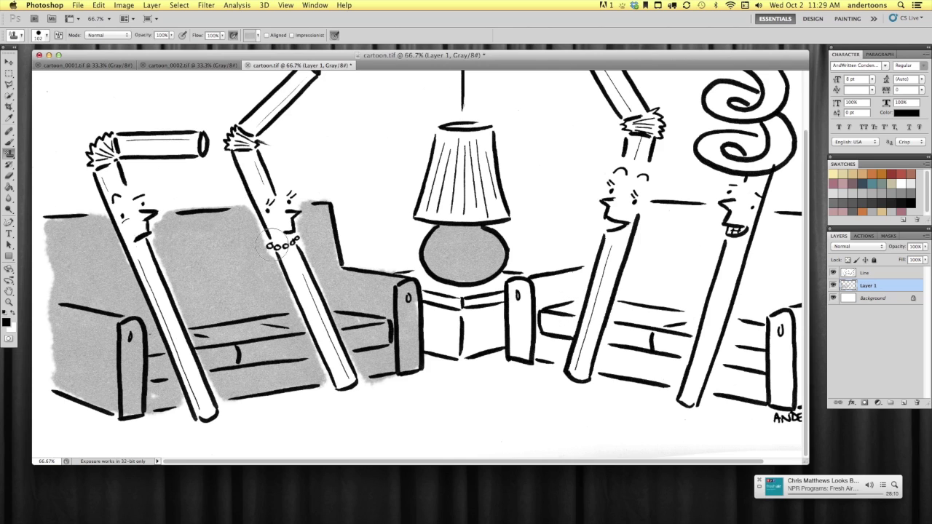
key("super+0")
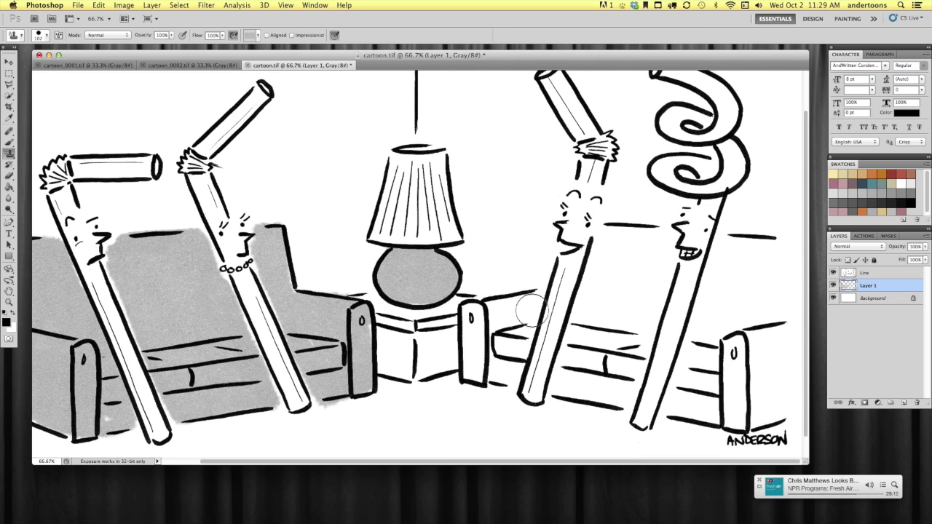
At 100% zoom, fill the right armchair beside the third and curly straws with gray texture
key("super+alt+0")
left_click_drag(592, 289, 398, 209)
mouse_move(313, 233)
left_mouse_down()
mouse_move(305, 350)
mouse_move(375, 240)
mouse_move(400, 248)
mouse_move(357, 364)
mouse_move(339, 284)
mouse_move(357, 321)
mouse_move(395, 241)
mouse_move(360, 341)
mouse_move(386, 270)
left_mouse_up()
mouse_move(517, 150)
left_mouse_down()
mouse_move(505, 136)
mouse_move(436, 373)
mouse_move(539, 393)
left_mouse_up()
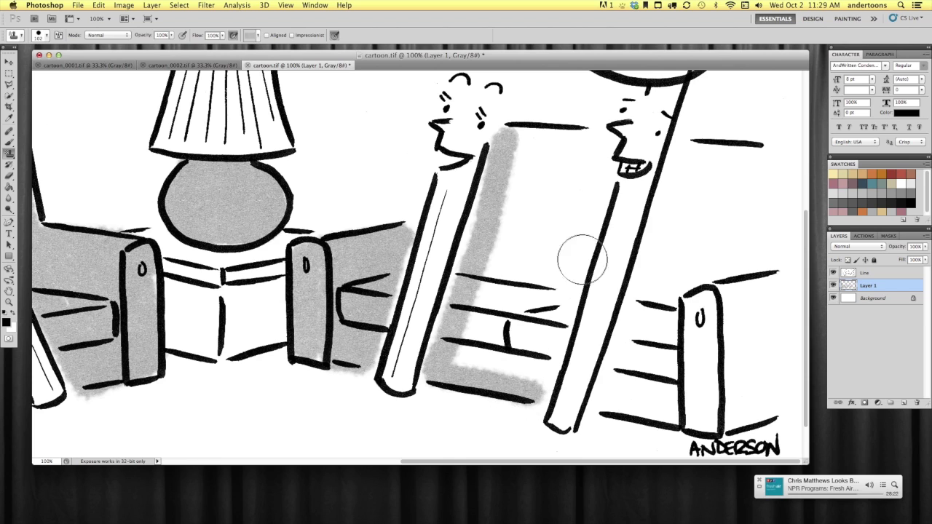
mouse_move(600, 151)
left_mouse_down()
mouse_move(597, 141)
mouse_move(535, 393)
left_mouse_up()
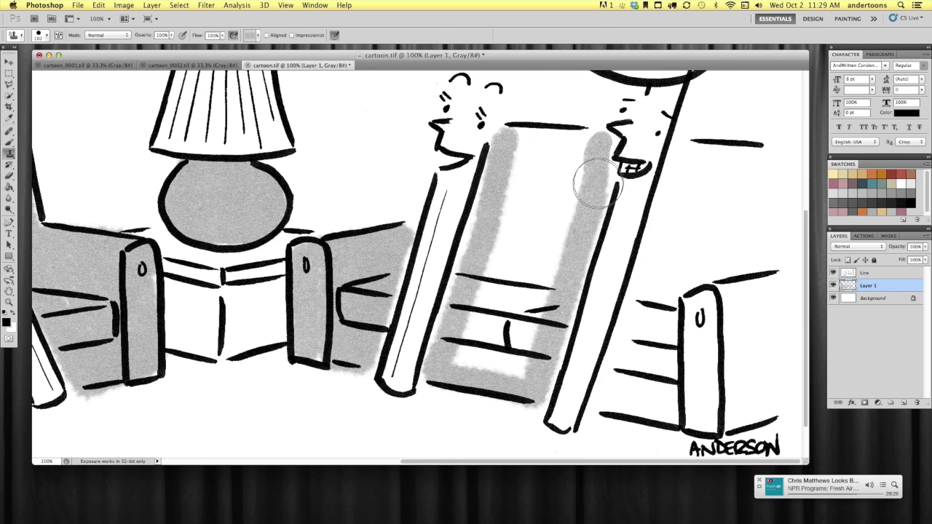
mouse_move(601, 150)
left_mouse_down()
mouse_move(519, 135)
mouse_move(591, 141)
mouse_move(563, 140)
mouse_move(500, 182)
mouse_move(515, 173)
mouse_move(550, 214)
mouse_move(572, 212)
mouse_move(540, 257)
mouse_move(495, 243)
mouse_move(500, 180)
mouse_move(467, 258)
mouse_move(451, 311)
mouse_move(500, 255)
mouse_move(473, 342)
mouse_move(498, 344)
mouse_move(505, 366)
mouse_move(535, 351)
mouse_move(472, 357)
mouse_move(512, 373)
left_mouse_up()
mouse_move(663, 206)
left_mouse_down()
mouse_move(693, 146)
mouse_move(608, 400)
mouse_move(677, 417)
mouse_move(779, 412)
left_mouse_up()
left_click(769, 157)
mouse_move(769, 157)
left_mouse_down()
mouse_move(774, 316)
mouse_move(761, 391)
mouse_move(767, 167)
mouse_move(703, 155)
mouse_move(724, 162)
mouse_move(697, 208)
mouse_move(715, 246)
mouse_move(653, 336)
mouse_move(728, 306)
mouse_move(707, 283)
mouse_move(655, 357)
mouse_move(671, 414)
mouse_move(721, 374)
mouse_move(682, 369)
left_mouse_up()
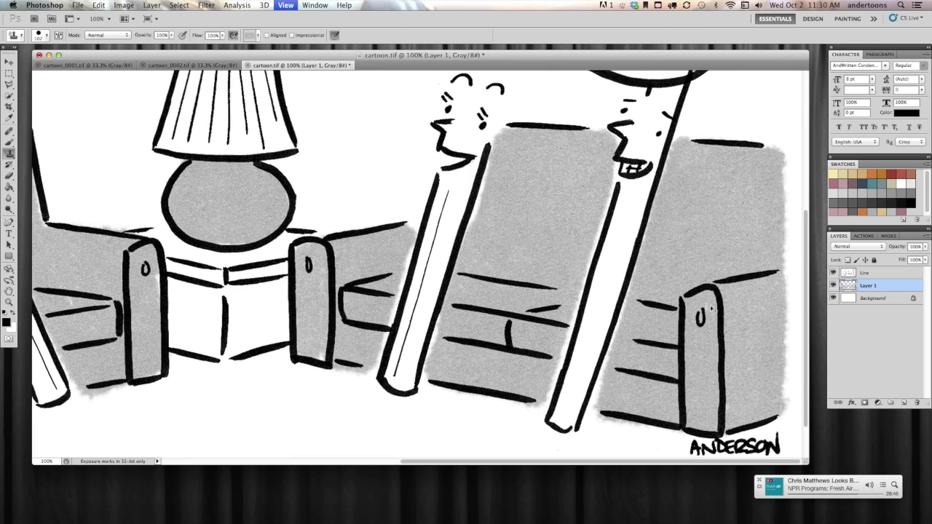
key("super+minus")
key("super+minus")
Select the Line layer and set up the Eraser at 28 px
key("super+plus")
key("super+plus")
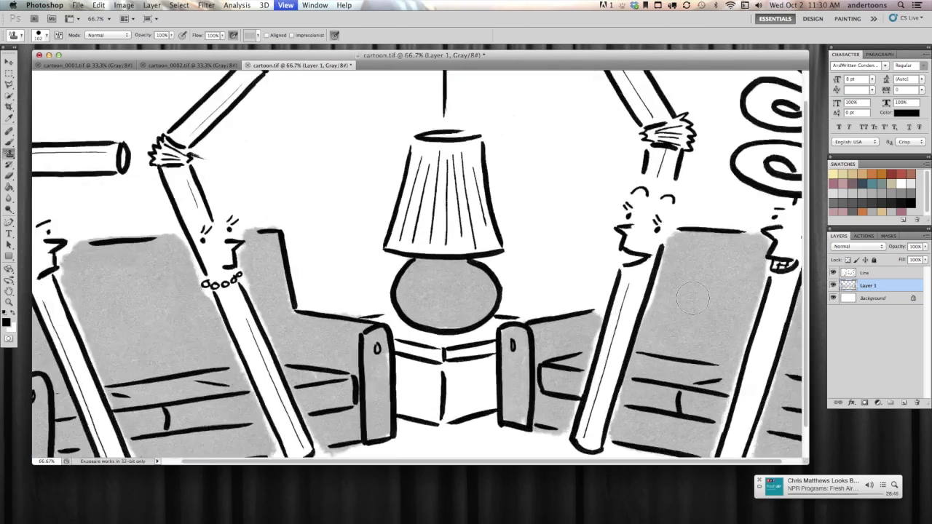
scroll(597, 310, "right", 10)
scroll(598, 310, "right", 6)
scroll(517, 330, "up", 2)
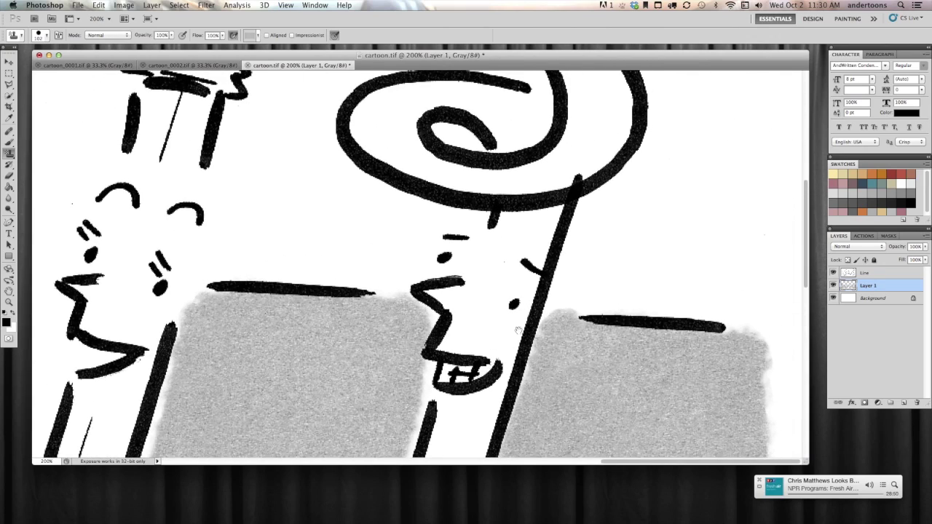
left_click(875, 274)
left_click(9, 175)
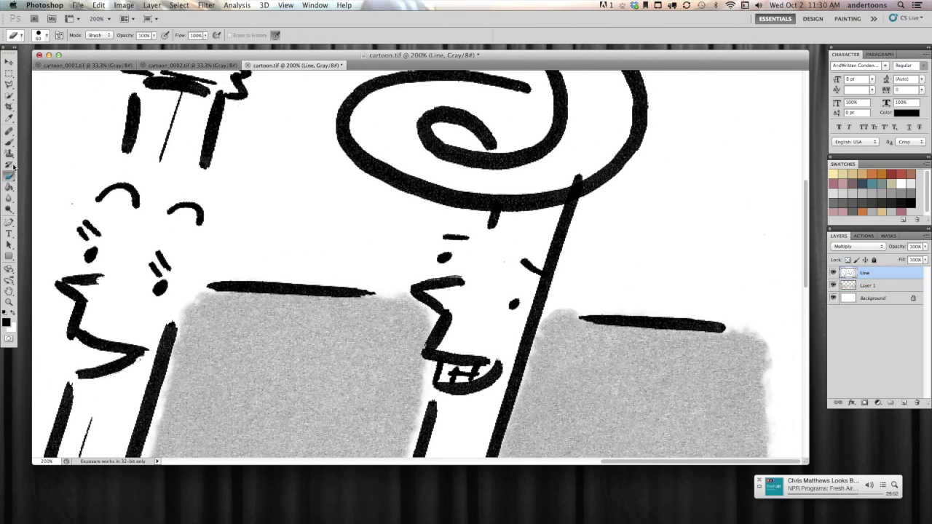
left_click(47, 34)
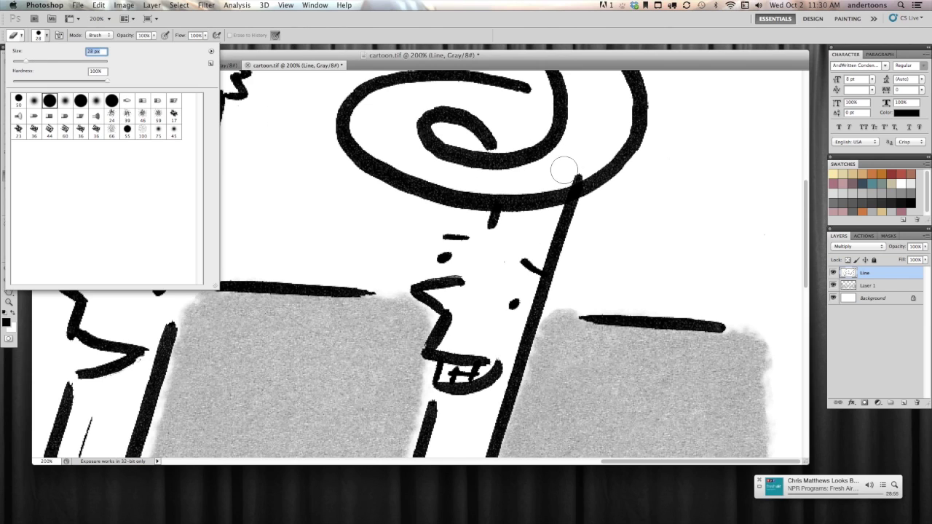
key("Return")
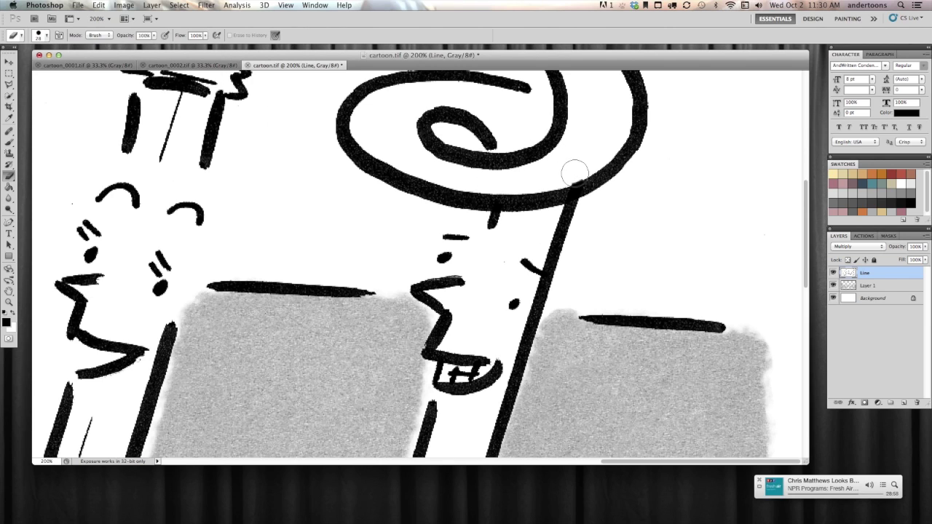
Check the brush settings: 50 px size at 100% hardness
key("super+minus")
key("super+minus")
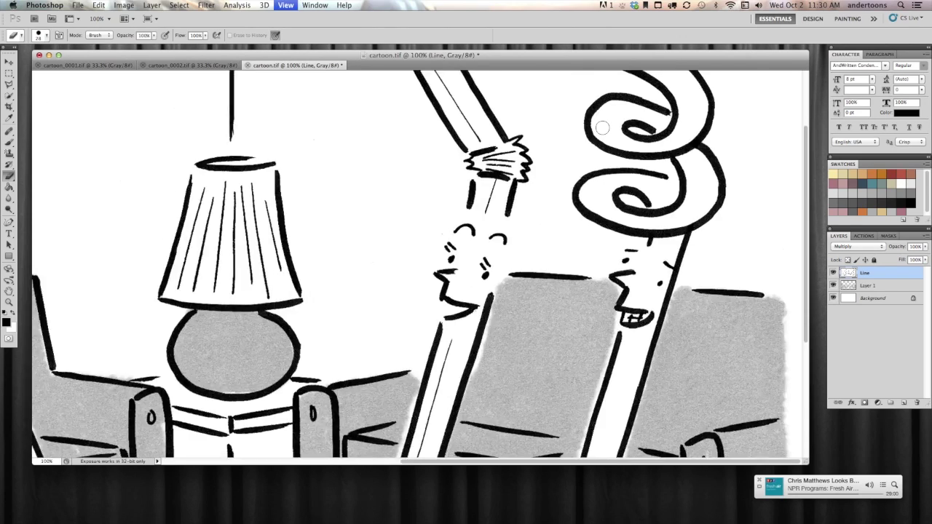
key("super+plus")
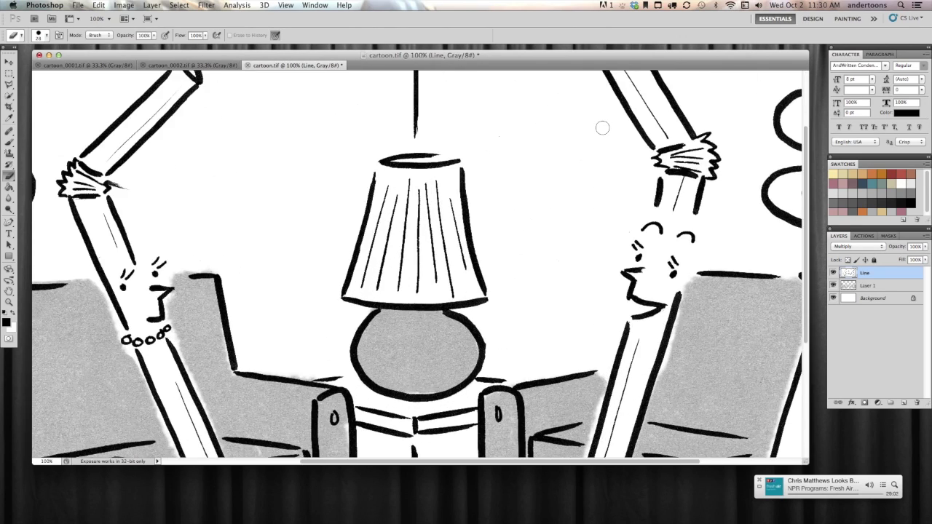
key("super+minus")
key("super+minus")
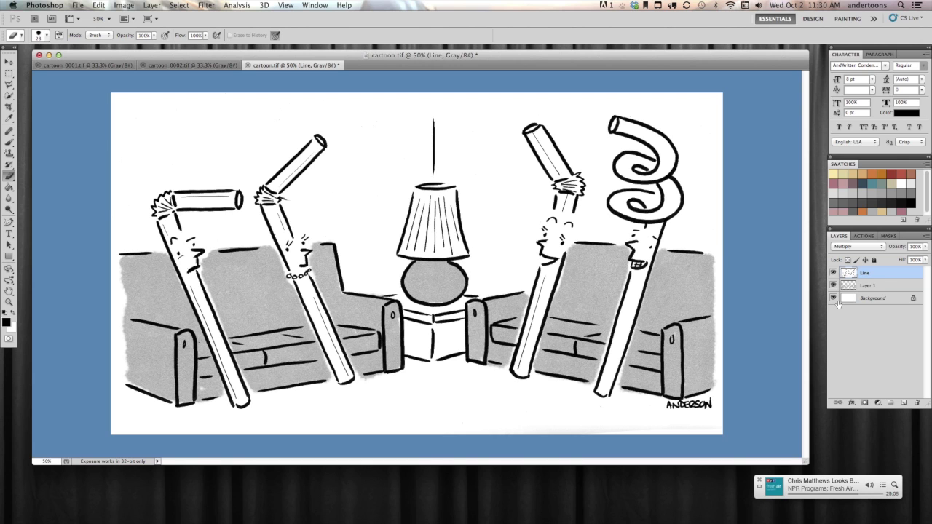
key("super+plus")
key("super+plus")
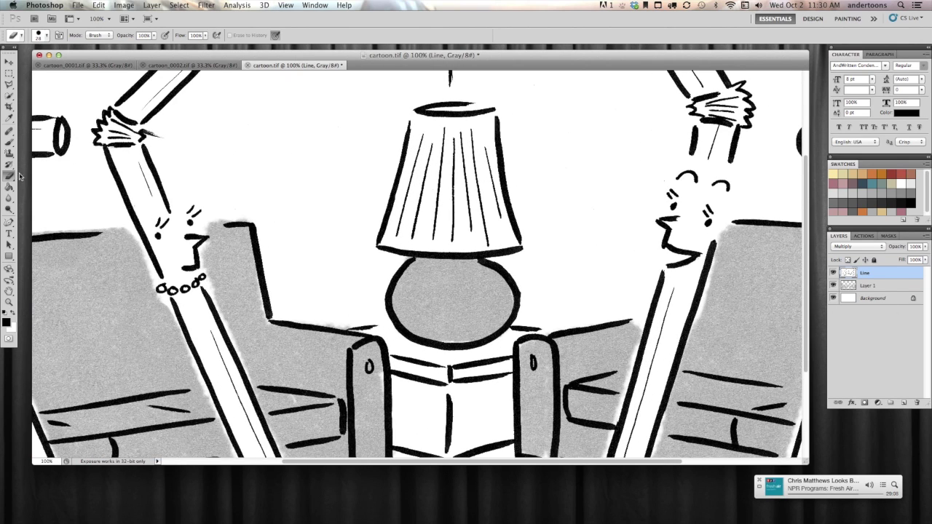
left_click(46, 35)
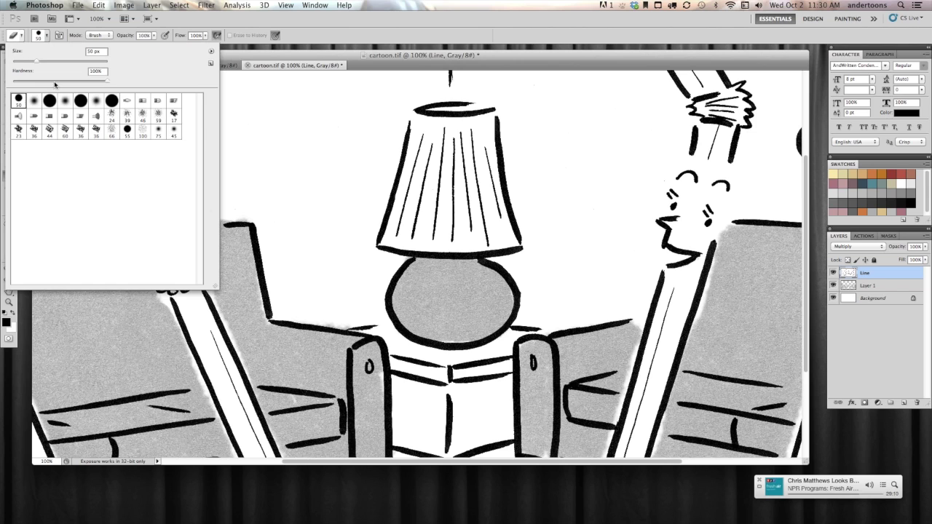
key("Escape")
On the gray shading layer, erase the gray halo below the chair bottoms
key("super+plus")
left_click_drag(211, 252, 421, 236)
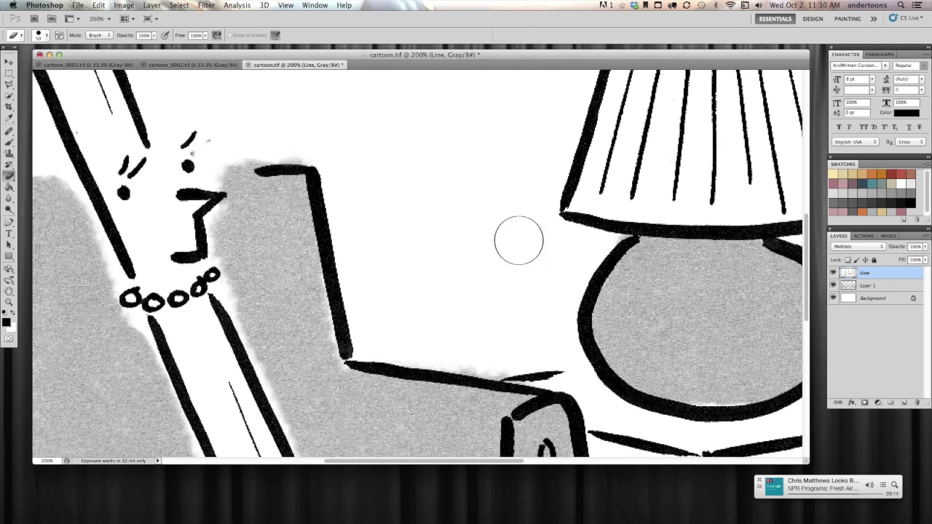
left_click(869, 285)
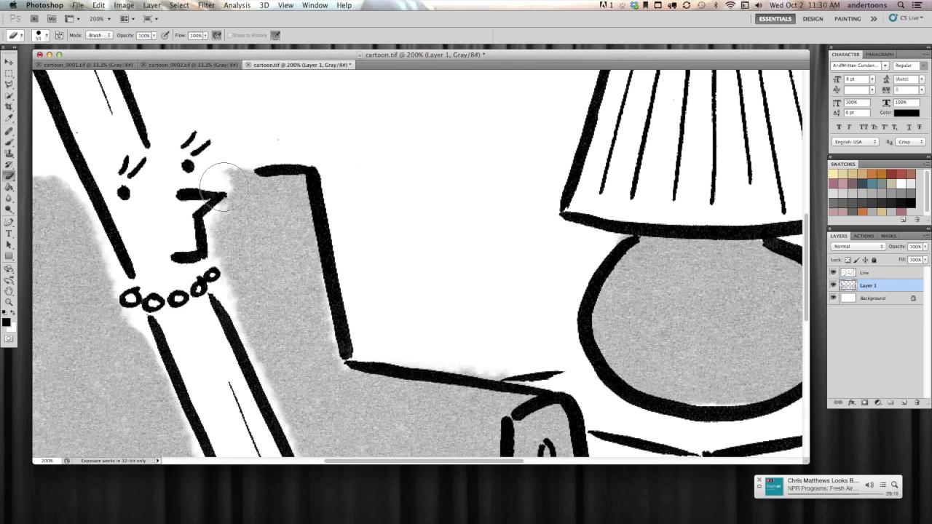
scroll(205, 378, "down", 5)
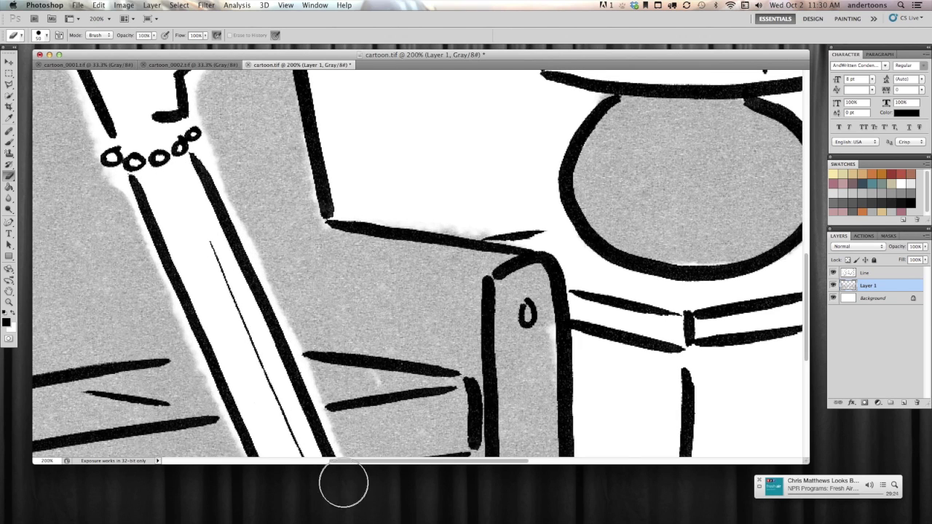
scroll(306, 408, "down", 6)
mouse_move(339, 386)
left_mouse_down()
mouse_move(354, 400)
mouse_move(478, 377)
left_mouse_up()
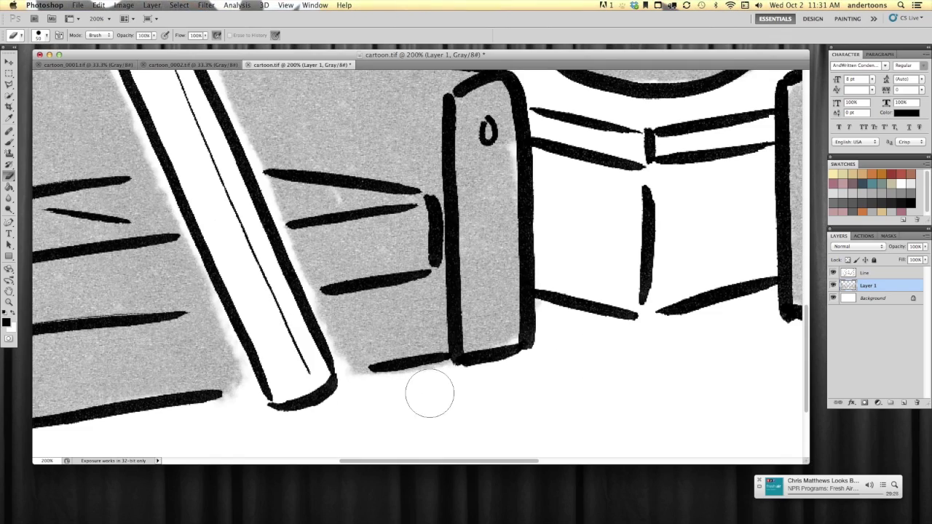
Erase stray gray shading along the straw's left and right edges
scroll(397, 386, "down", 2)
scroll(308, 386, "left", 5)
scroll(399, 401, "up", 2)
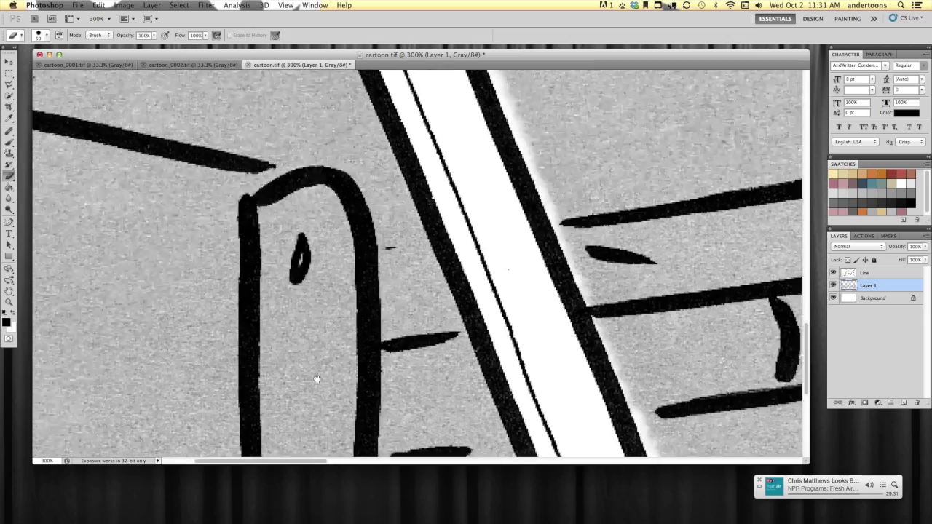
left_click_drag(312, 329, 266, 437)
scroll(267, 436, "up", 5)
scroll(267, 437, "left", 3)
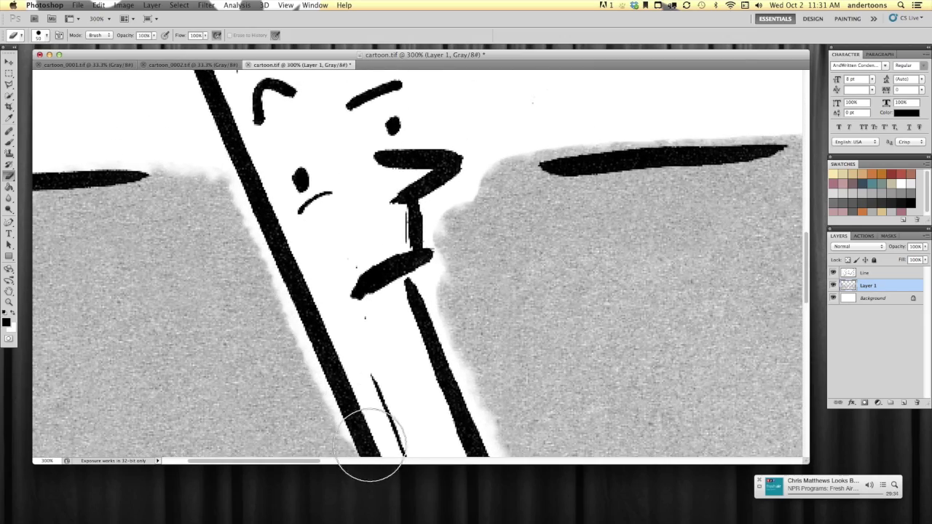
scroll(313, 246, "down", 5)
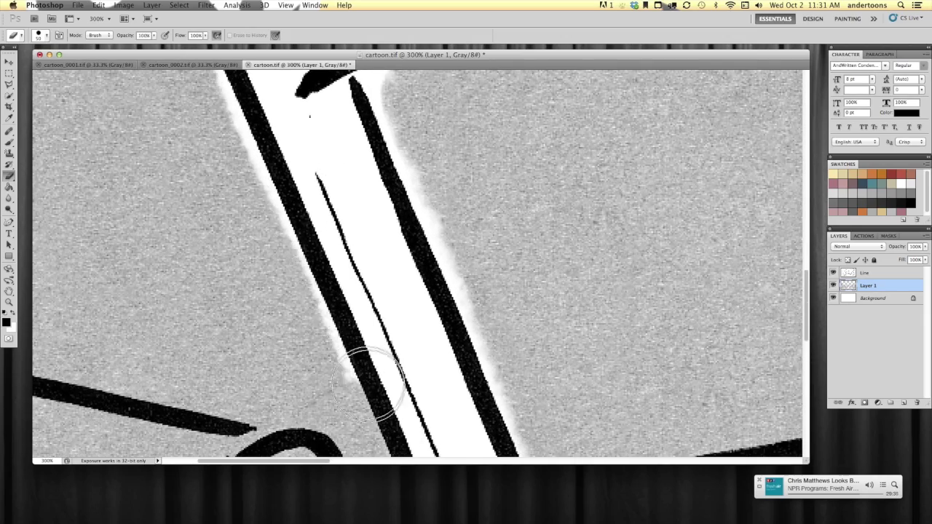
scroll(406, 427, "down", 5)
left_click_drag(318, 192, 427, 452)
scroll(427, 452, "down", 5)
left_click_drag(365, 230, 410, 332)
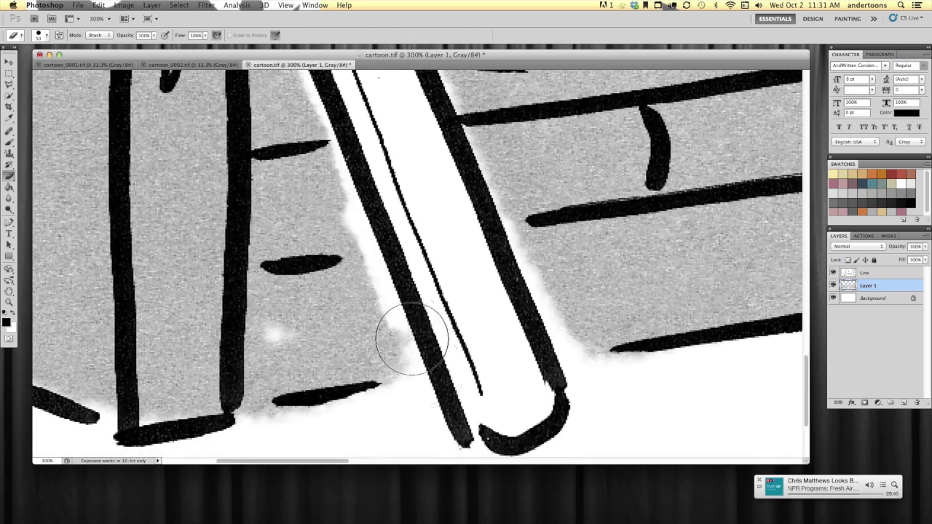
scroll(458, 260, "up", 5)
scroll(445, 384, "up", 1)
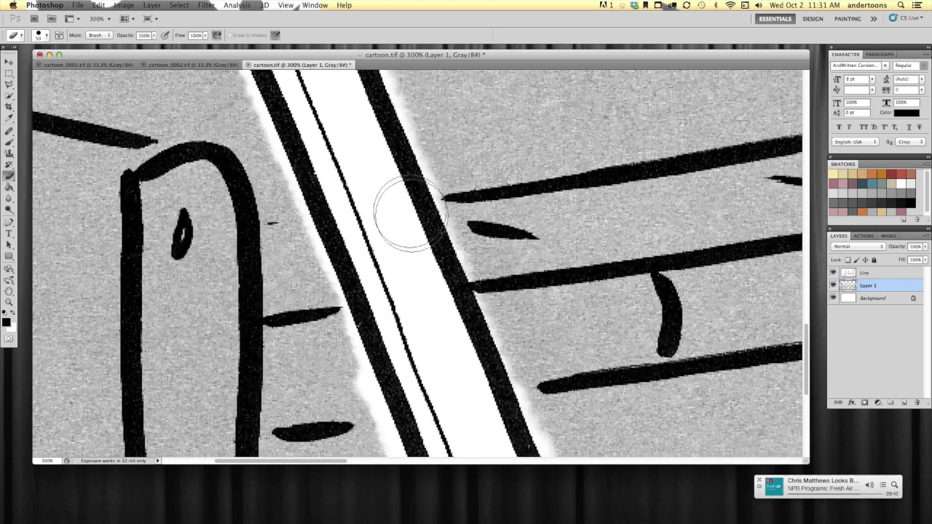
left_click_drag(473, 324, 382, 157)
scroll(382, 156, "up", 10)
scroll(437, 302, "up", 2)
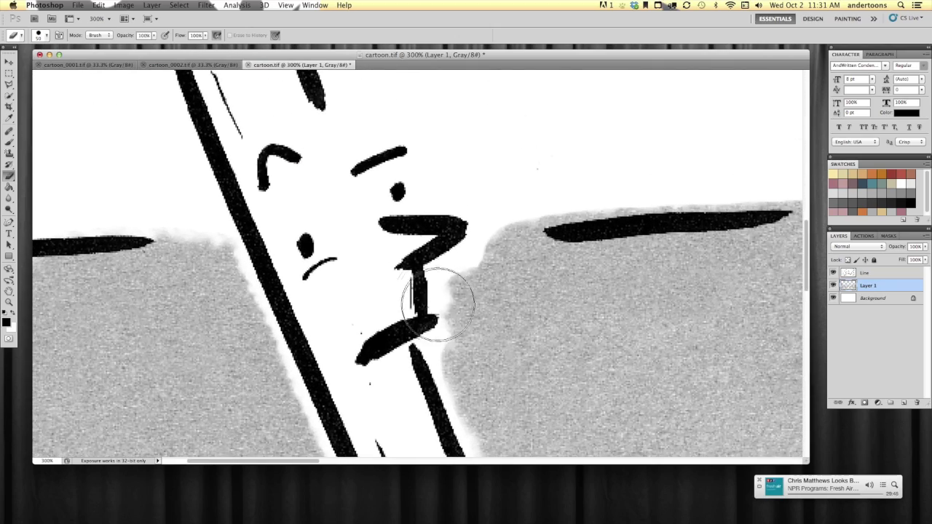
Switch to the Line layer and inspect the straw's nose and mouth close up
key("super+minus")
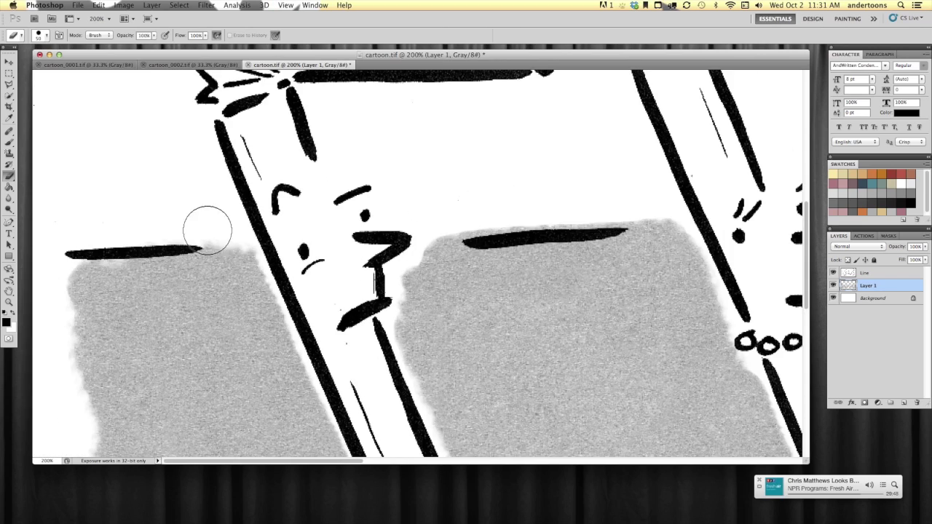
key("super+minus")
key("super+plus")
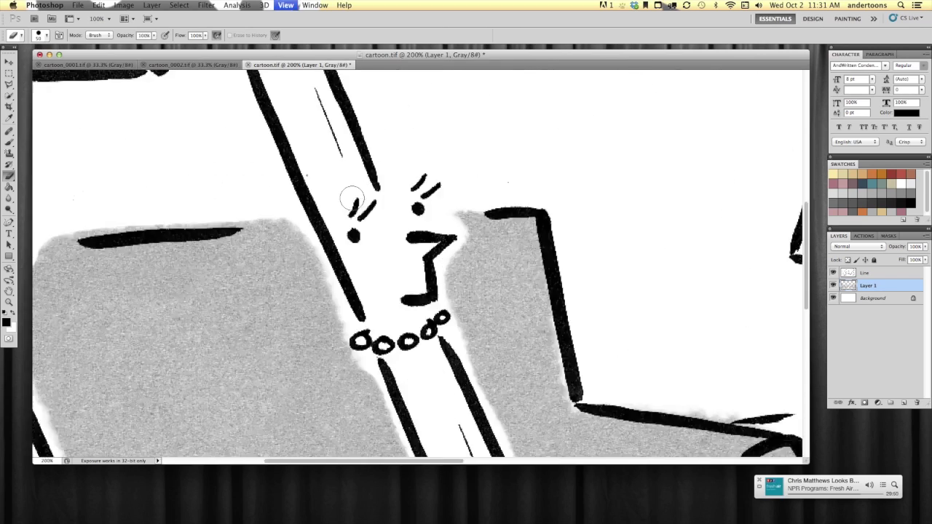
key("super+plus")
key("super+plus")
key("super+plus")
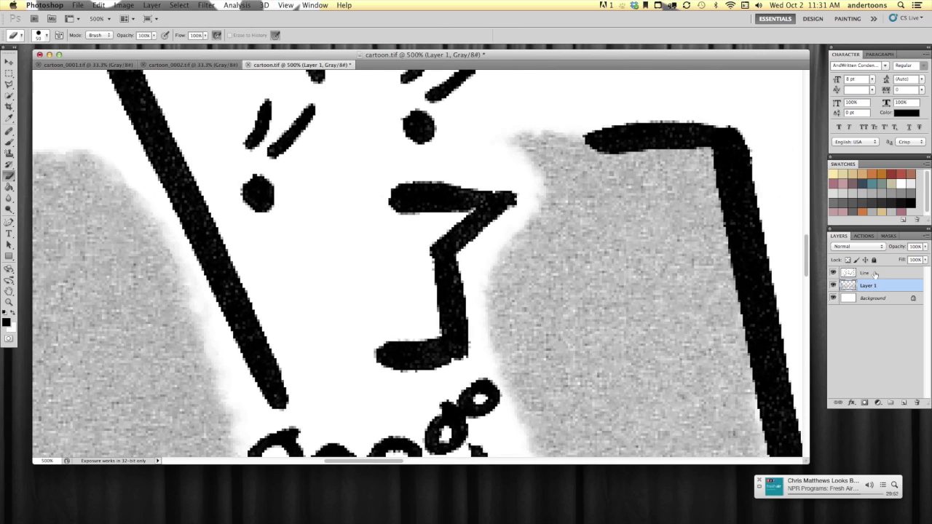
left_click(875, 274)
scroll(493, 360, "up", 5)
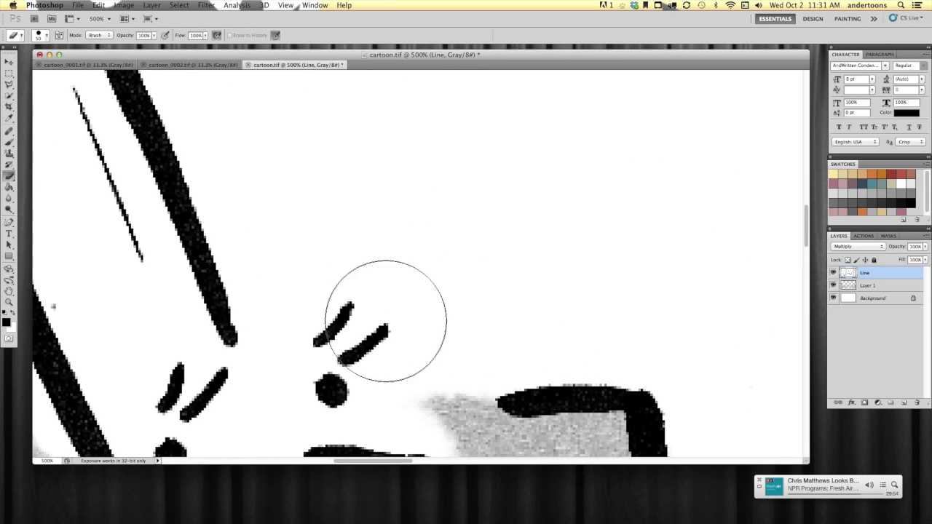
mouse_move(198, 303)
left_mouse_down()
mouse_move(248, 285)
mouse_move(146, 218)
mouse_move(302, 301)
mouse_move(561, 177)
left_mouse_up()
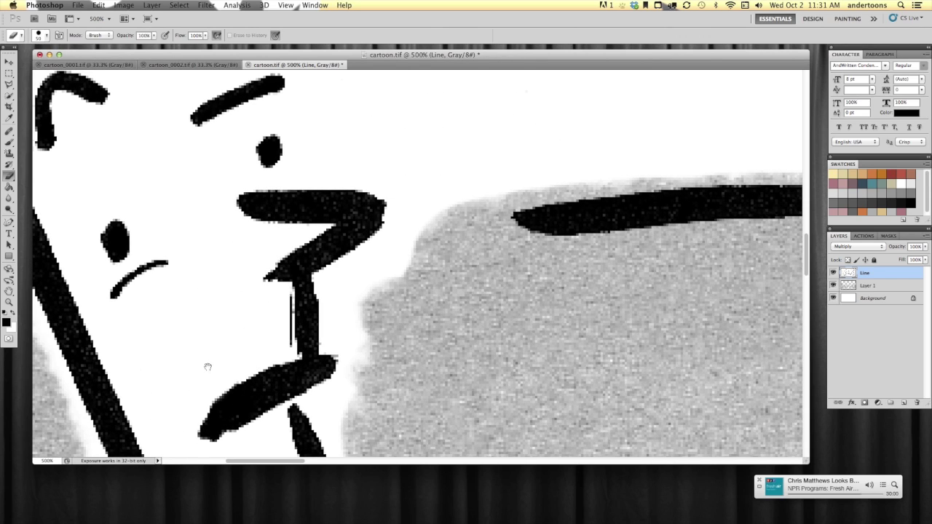
left_click_drag(207, 367, 219, 240)
key("super+minus")
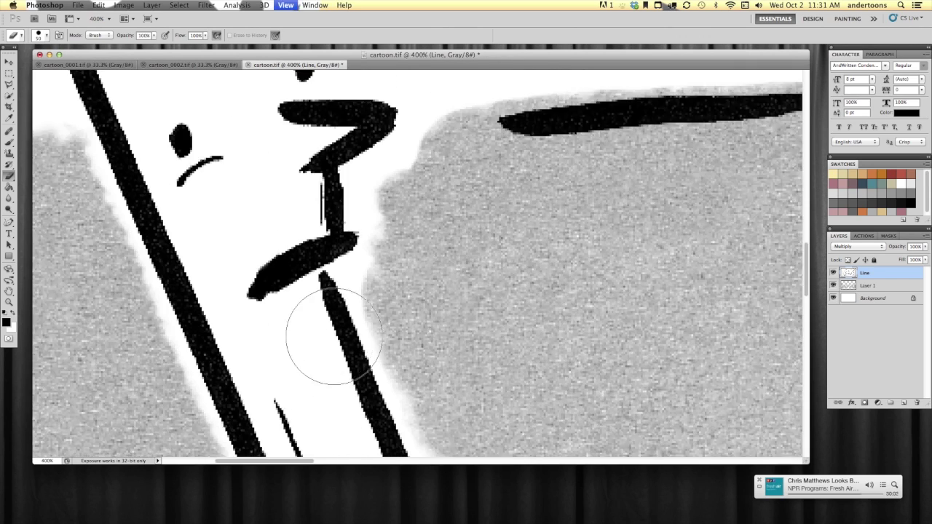
key("super+minus")
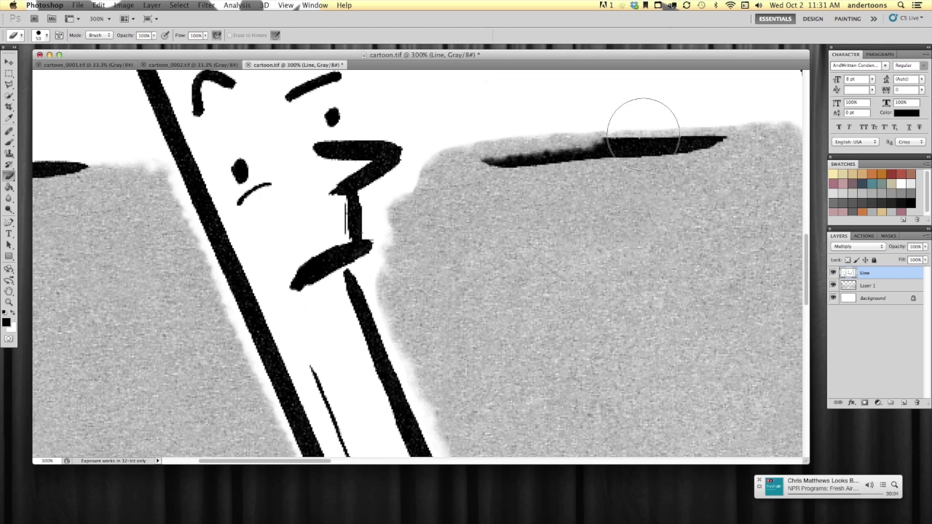
Return to the gray shading layer, view the whole scene, and pick the Pattern Stamp tool
left_click(877, 286)
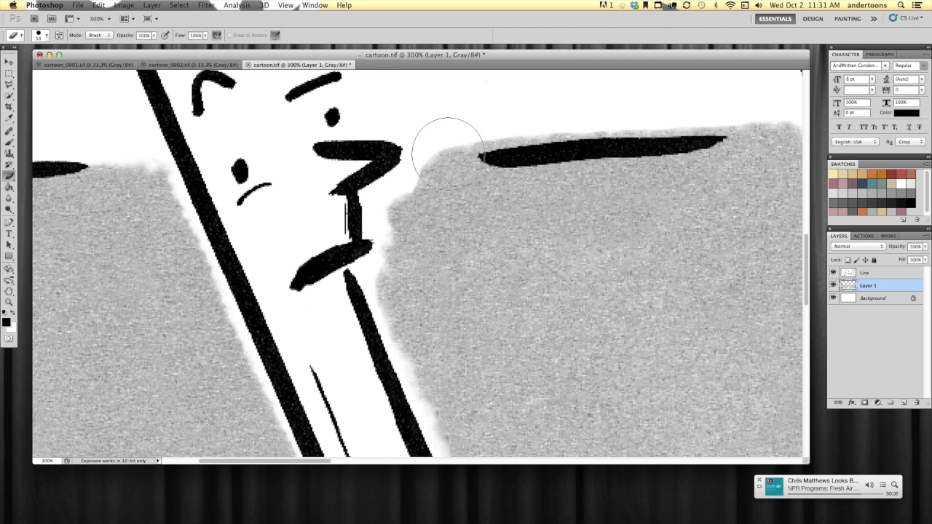
key("super+minus")
key("super+minus")
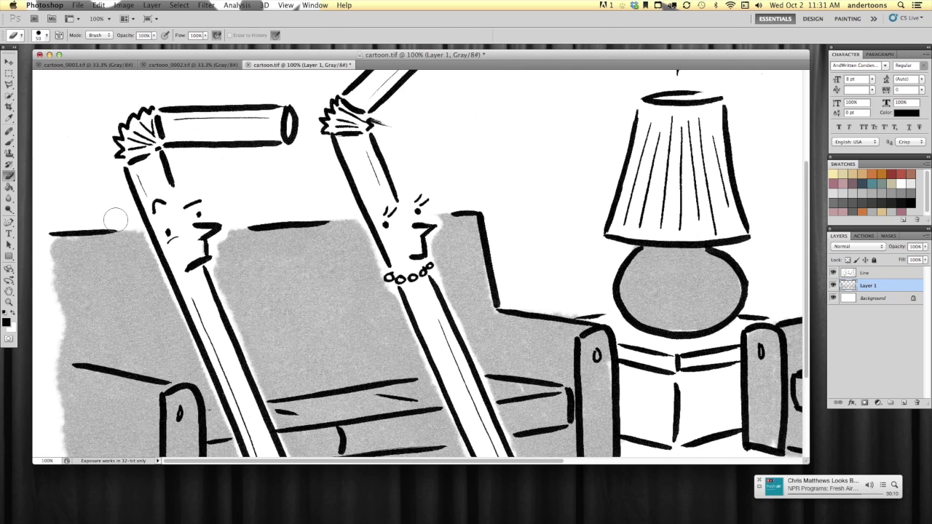
scroll(140, 273, "down", 5)
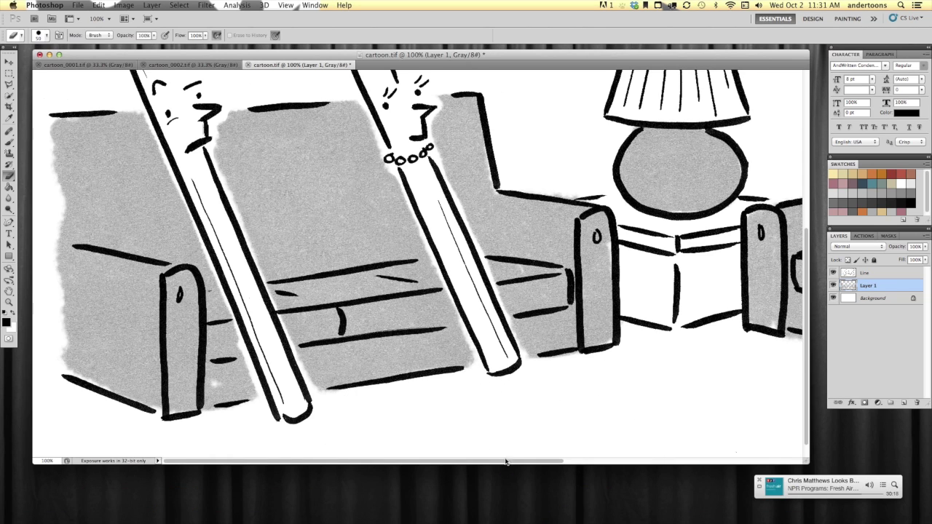
left_click_drag(663, 396, 659, 393)
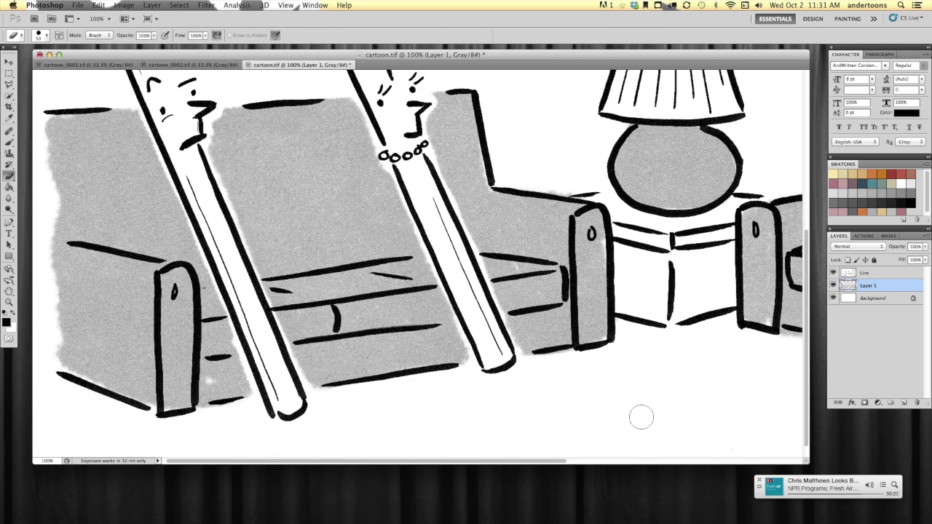
left_click(9, 154)
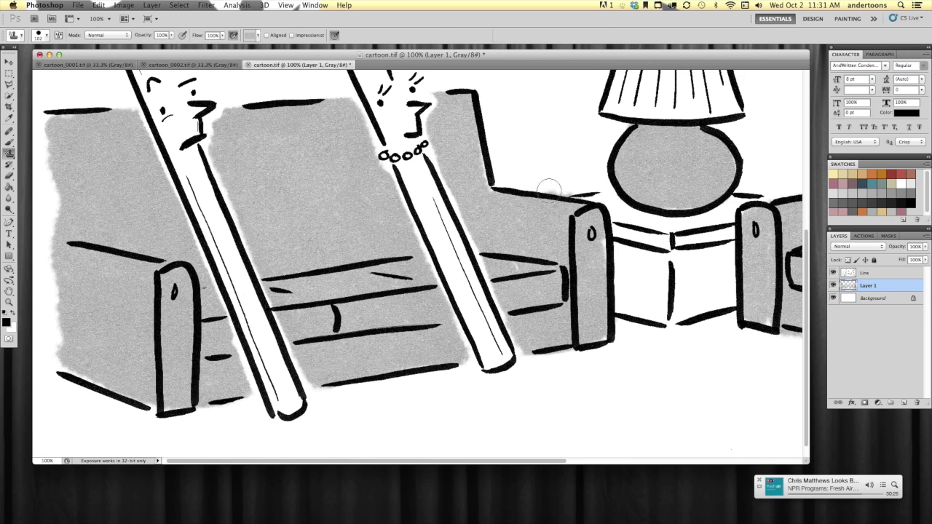
Stamp gray texture along the right chair's leg and edges on Layer 1
left_click_drag(688, 337, 480, 331)
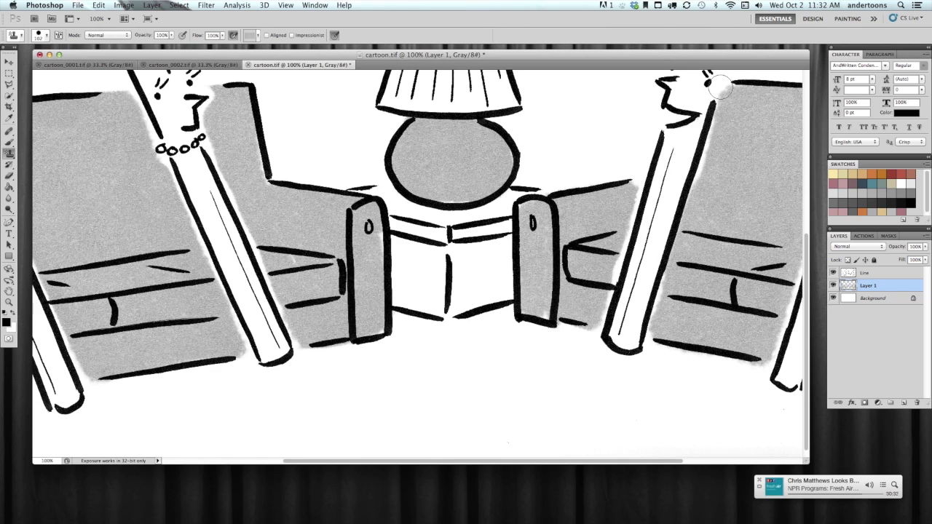
left_click_drag(695, 168, 640, 340)
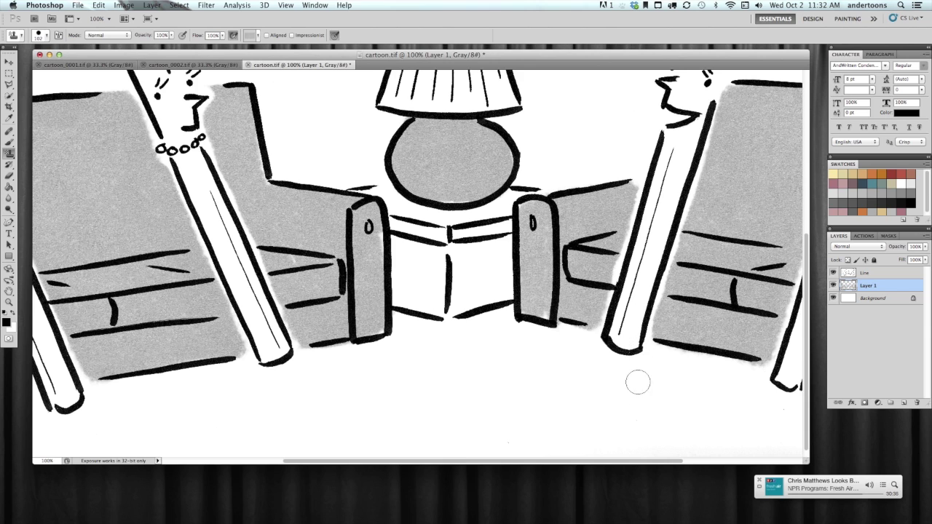
scroll(637, 380, "right", 6)
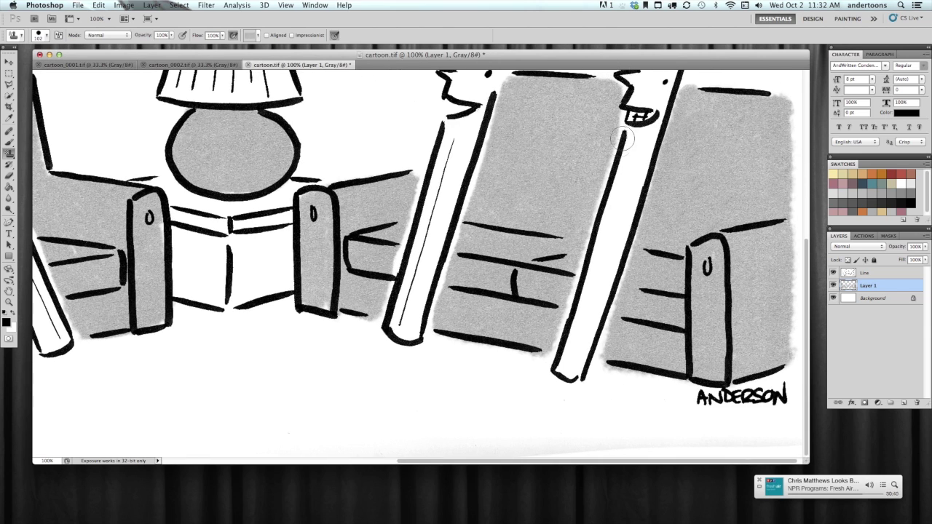
left_click_drag(622, 139, 560, 367)
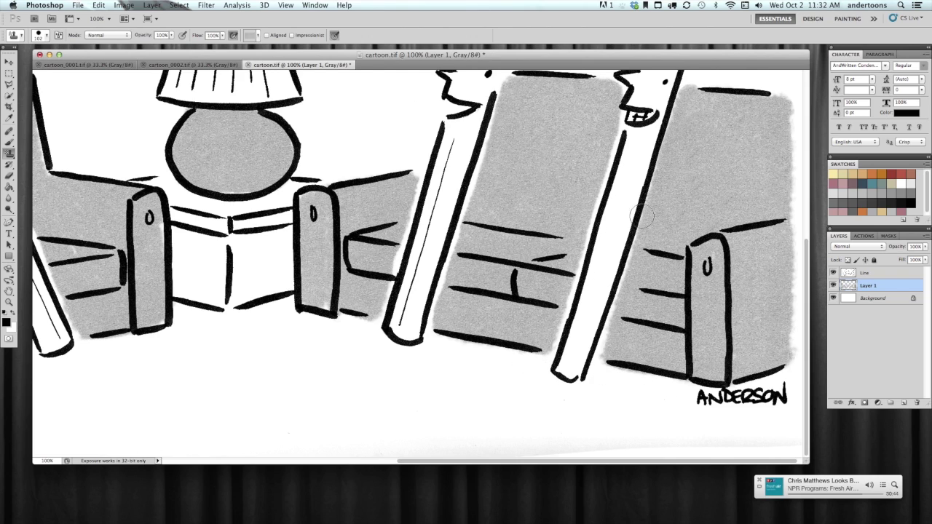
left_click_drag(675, 86, 594, 358)
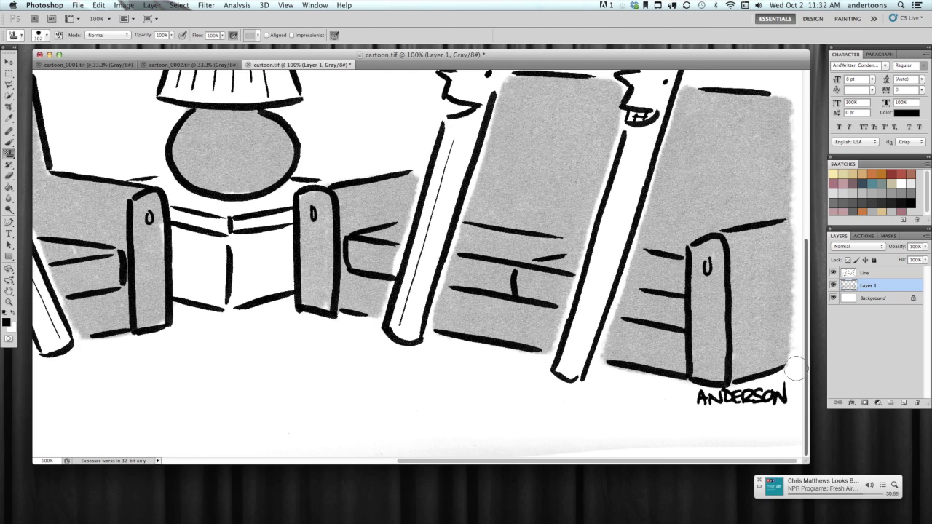
key("super+minus")
mouse_move(793, 220)
left_mouse_down()
mouse_move(793, 391)
mouse_move(790, 218)
left_mouse_up()
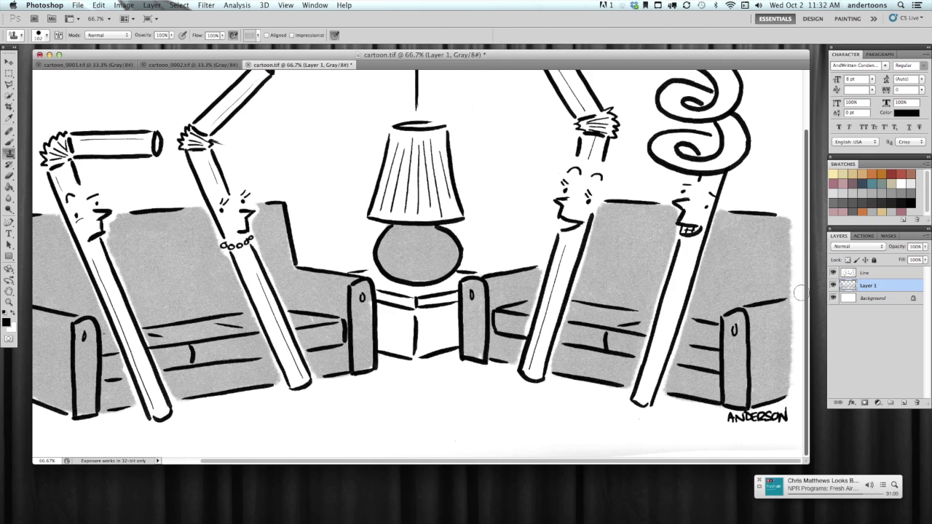
key("super+minus")
key("super+minus")
Set up the Brush tool with a slightly enlarged 50 px round brush in white
left_click(863, 518)
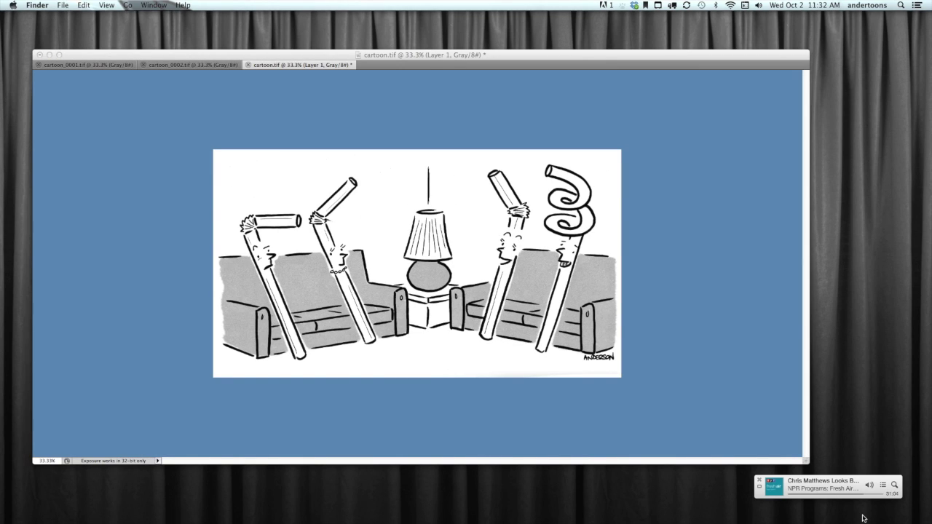
left_click(672, 52)
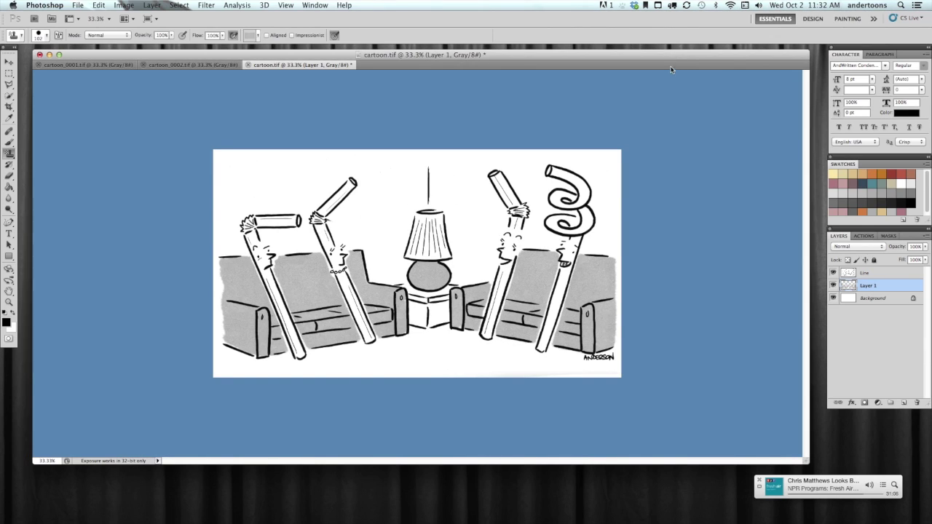
key("super+plus")
key("super+plus")
key("super+minus")
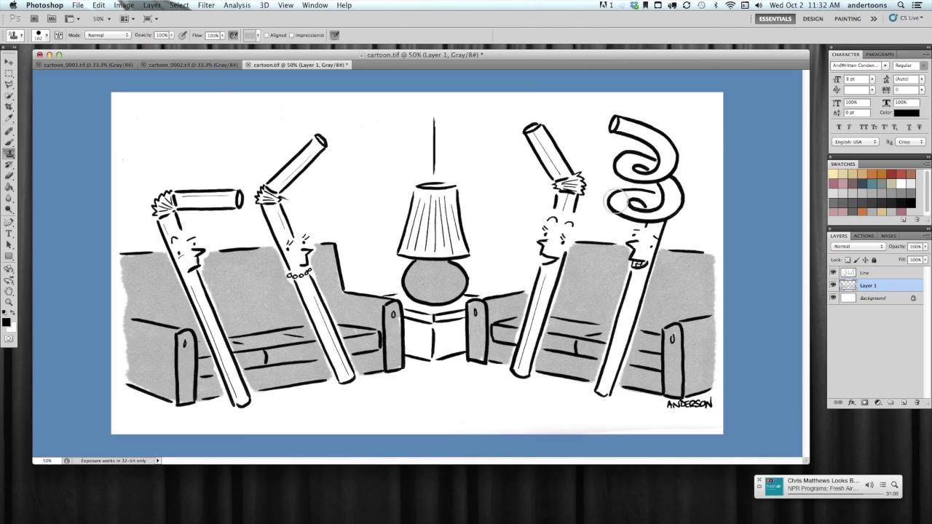
left_click(9, 141)
left_click(48, 35)
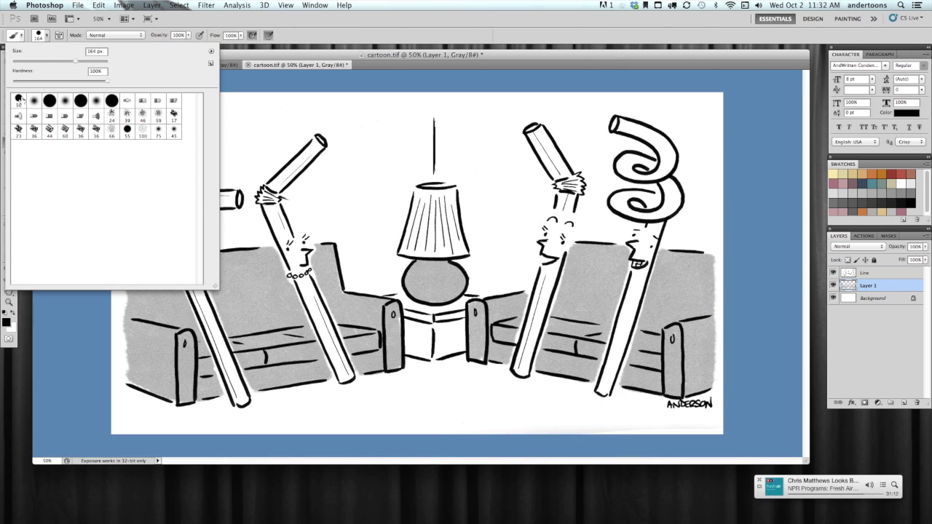
left_click(19, 99)
left_click(245, 54)
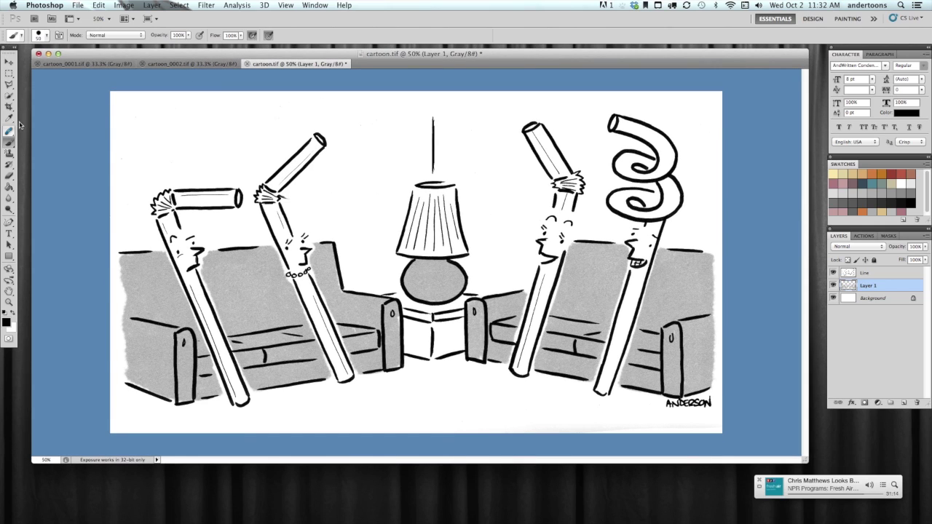
left_click(11, 312)
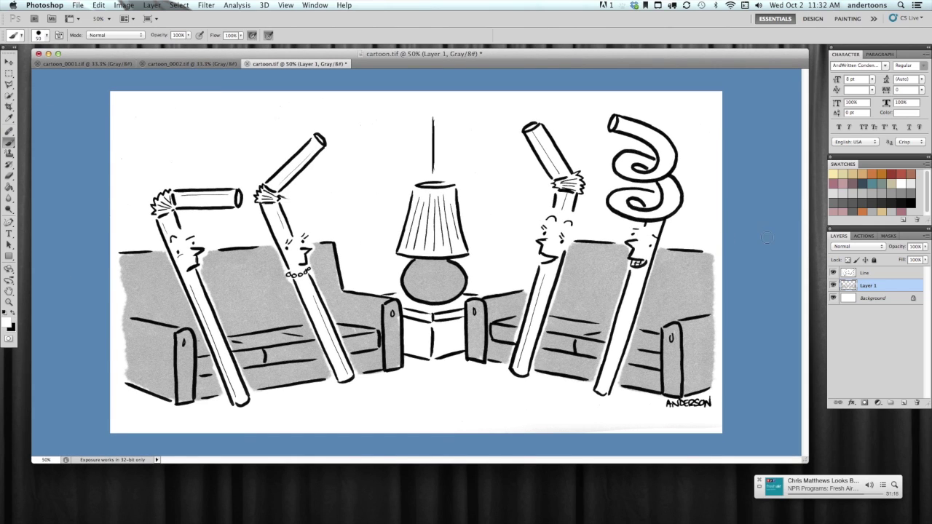
left_click(47, 35)
left_click_drag(41, 62, 44, 61)
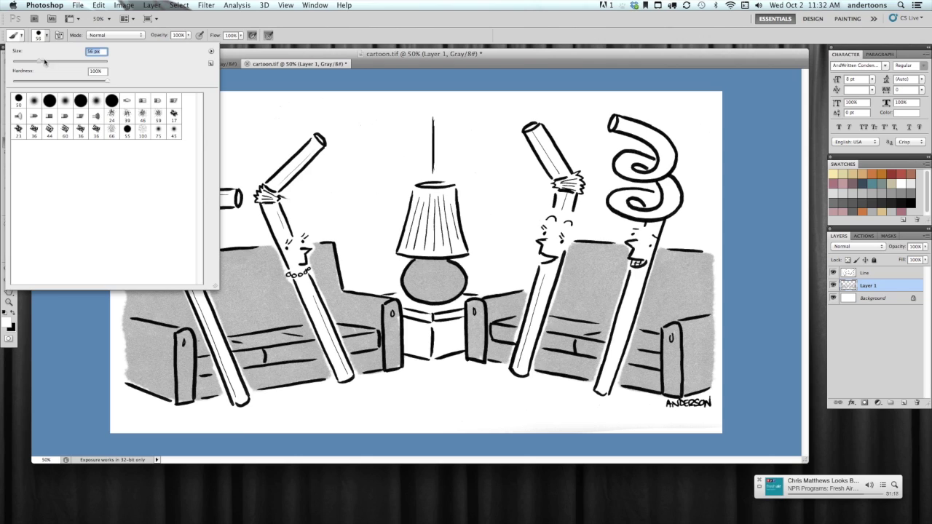
key("Return")
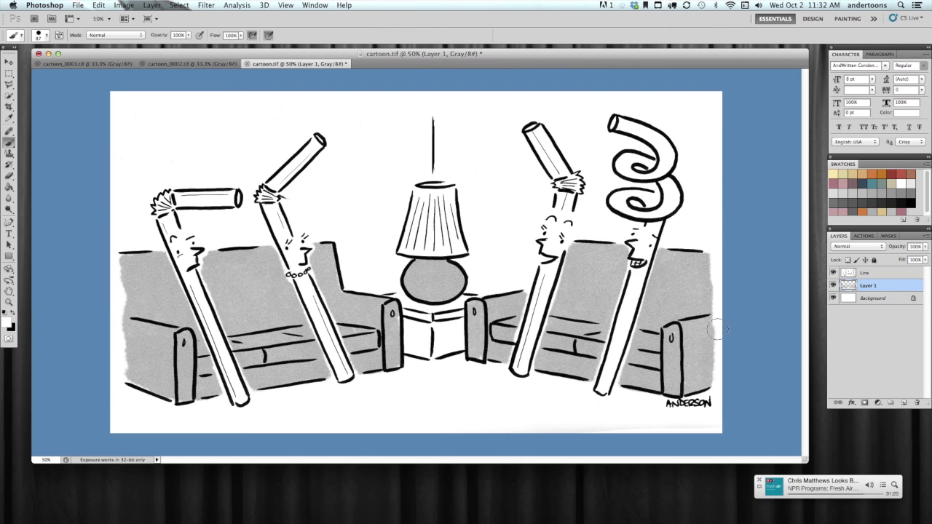
Paint out the gray past the left couch edge and the stray line stub
left_click_drag(124, 254, 115, 380)
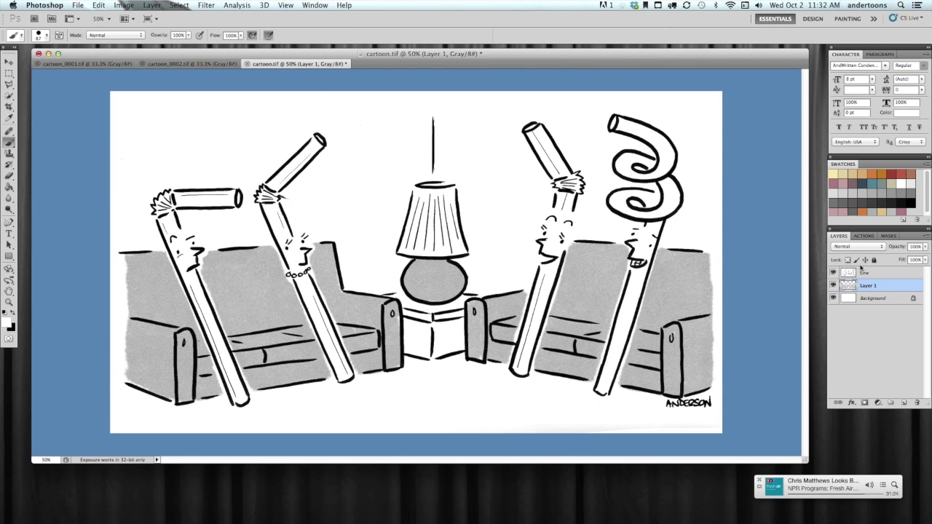
left_click(866, 272)
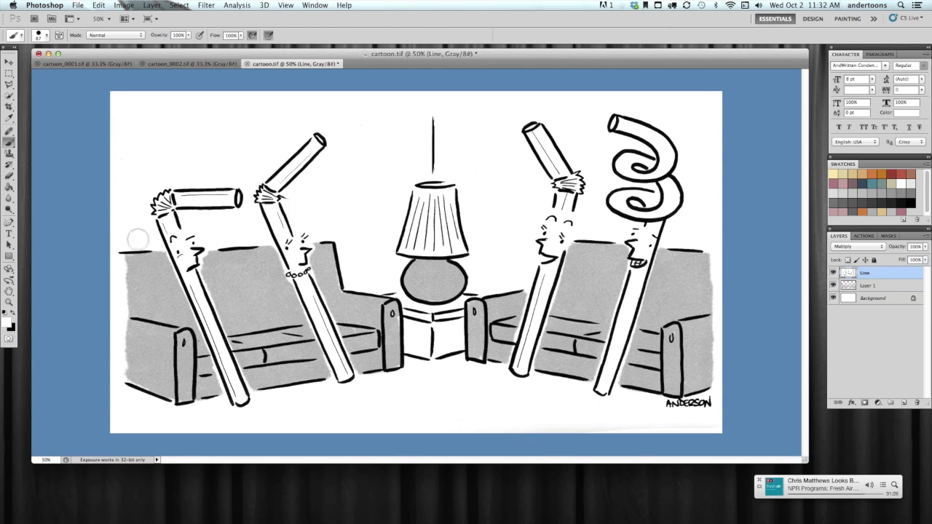
left_click(120, 249)
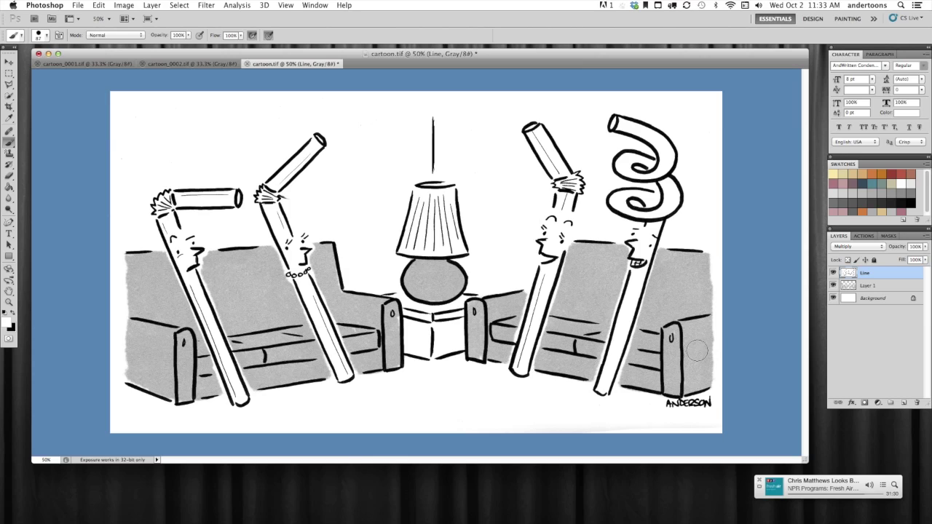
Create a new Layer 2 directly above the Background layer
left_click(880, 298)
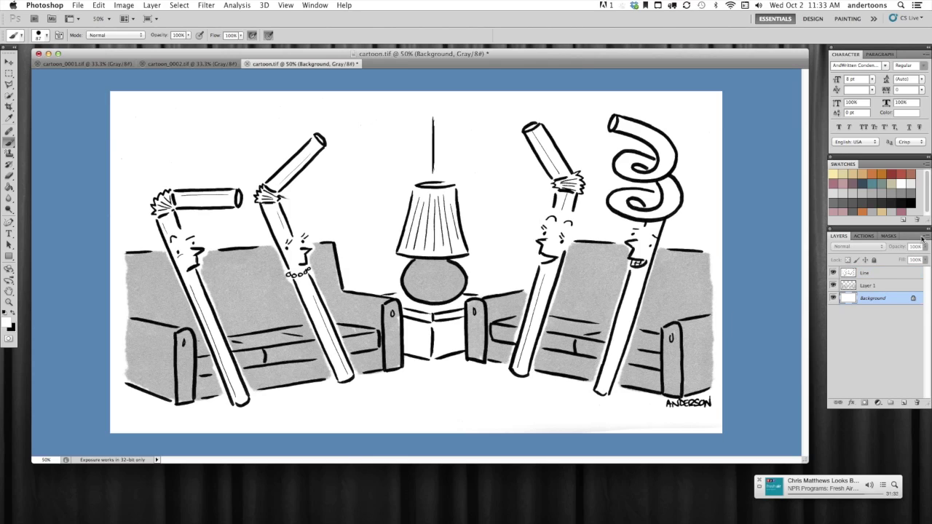
left_click(926, 237)
left_click(899, 242)
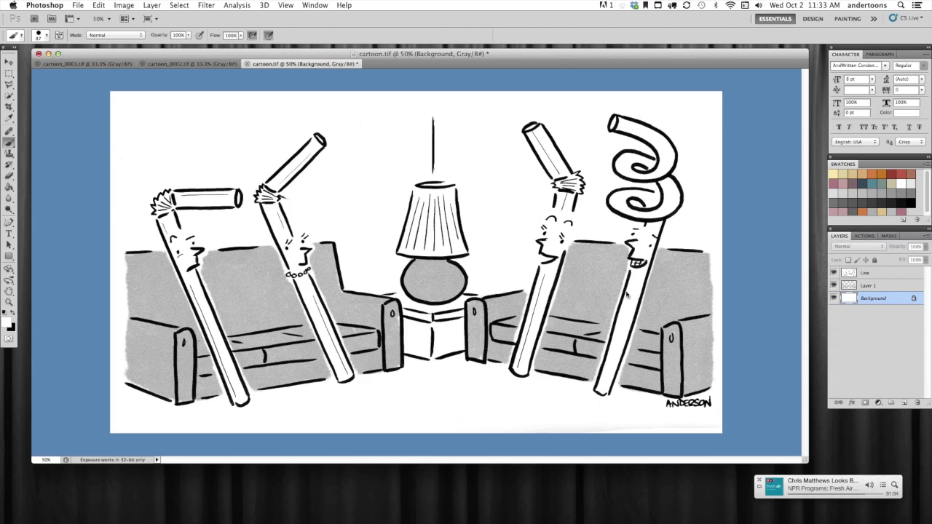
left_click(528, 324)
Stamp a gray texture pattern onto the lamp table on Layer 2 using default colours
left_click(11, 152)
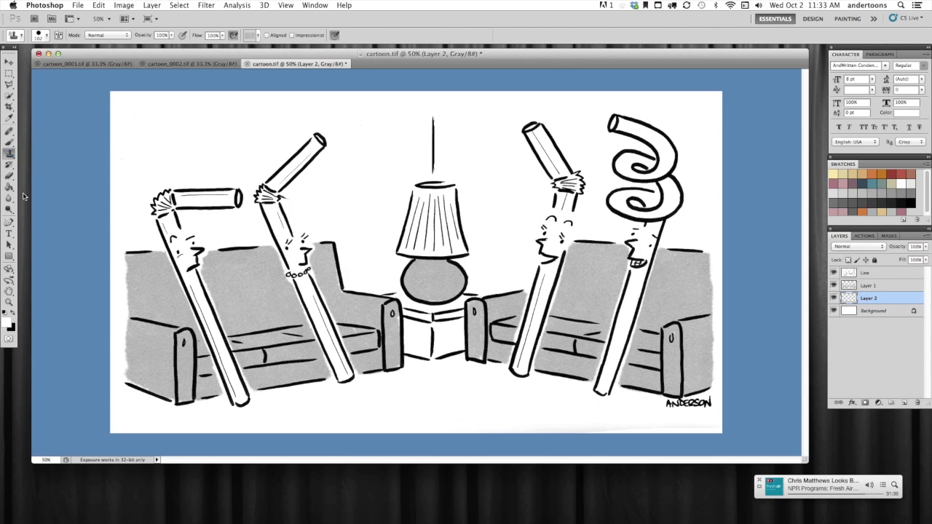
left_click(4, 313)
left_click(251, 36)
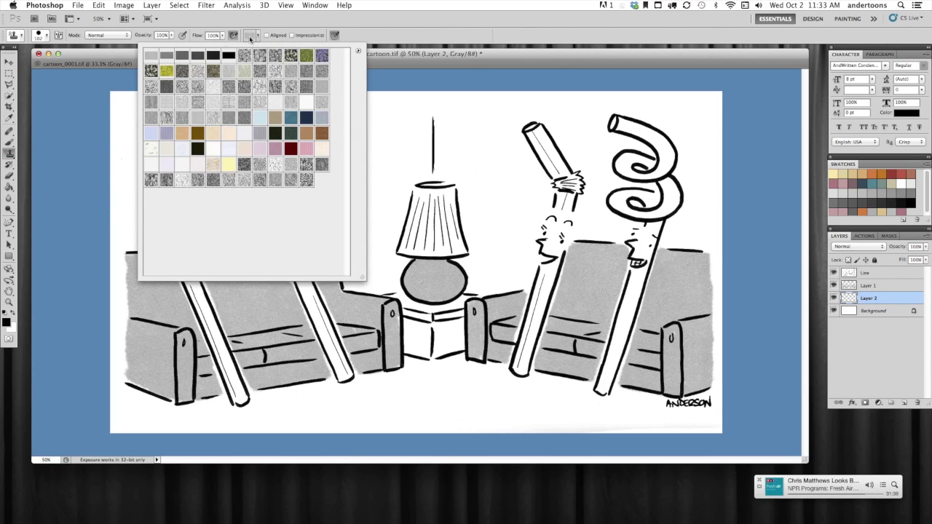
left_click(393, 300)
mouse_move(384, 295)
left_mouse_down()
mouse_move(474, 303)
mouse_move(436, 303)
mouse_move(432, 326)
mouse_move(408, 348)
mouse_move(409, 319)
mouse_move(450, 311)
mouse_move(436, 327)
mouse_move(458, 329)
mouse_move(448, 353)
left_mouse_up()
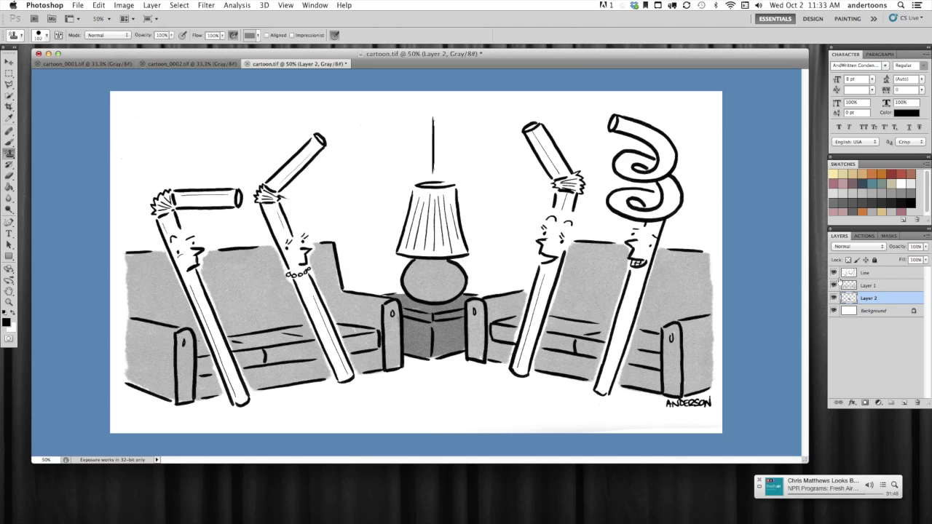
Lighten Layer 1's couch shading to about 70% opacity and set Layer 2 to 100%
left_click(926, 248)
left_click_drag(918, 260, 891, 261)
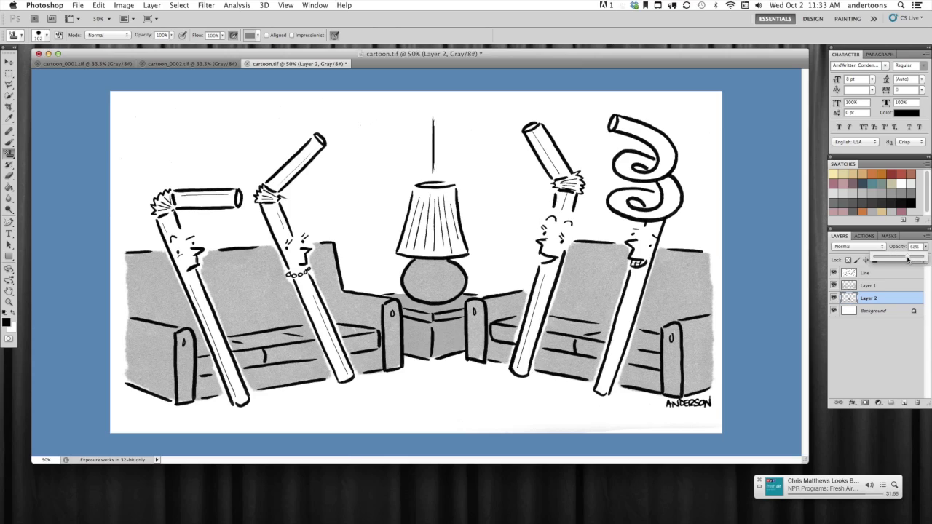
left_click_drag(907, 260, 910, 260)
left_click(891, 286)
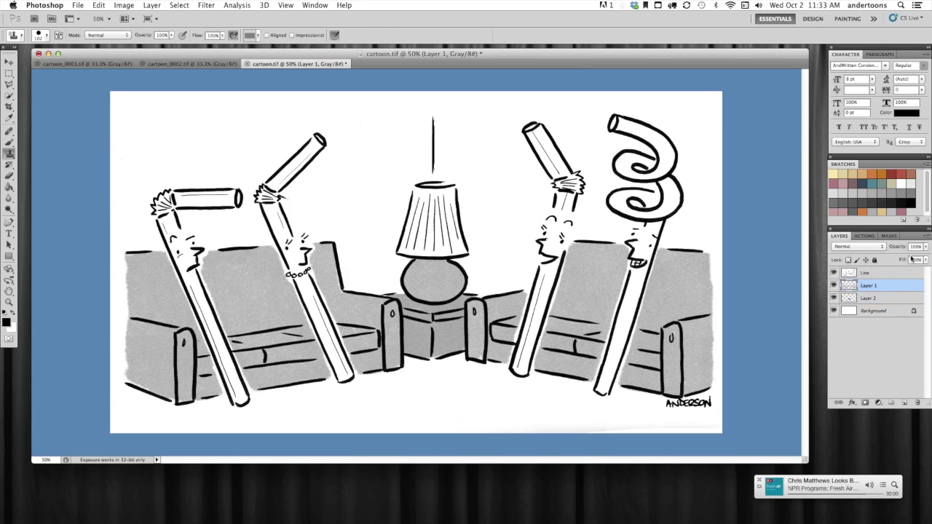
left_click(928, 249)
left_click_drag(912, 258, 911, 258)
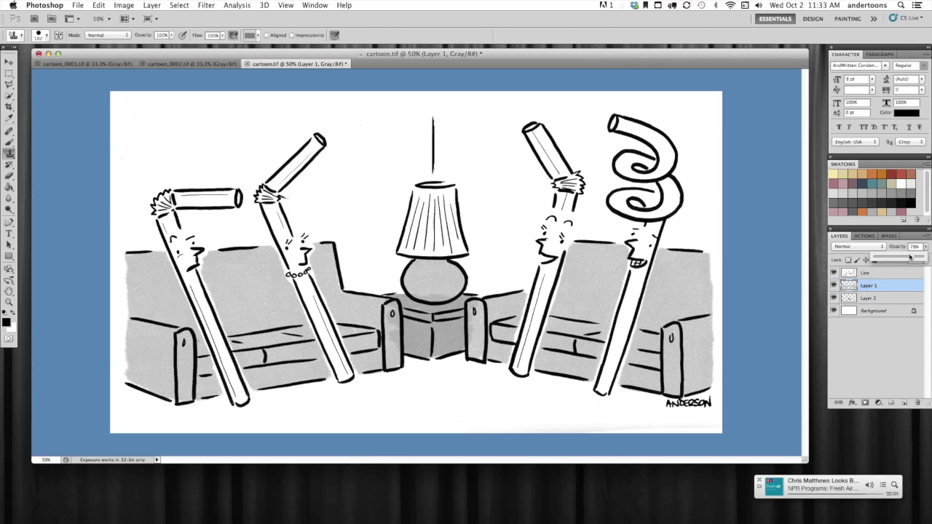
left_click(892, 298)
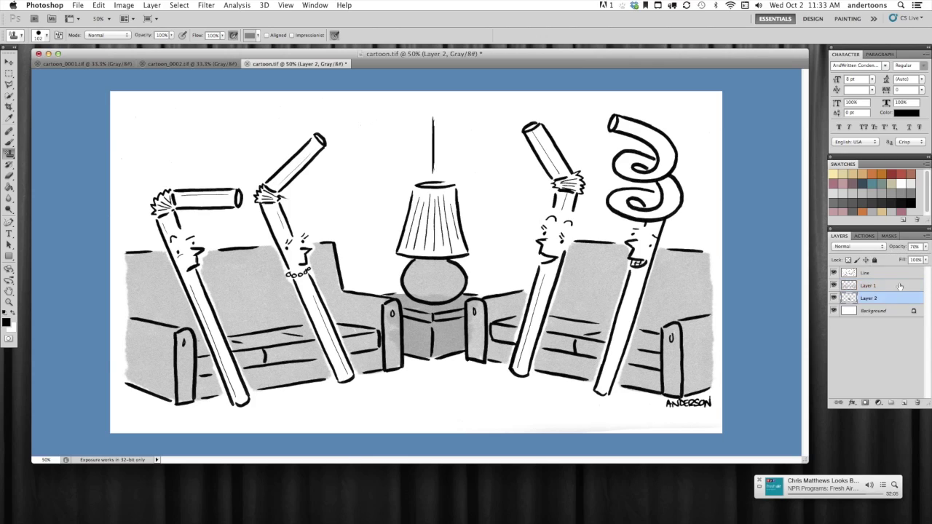
left_click(927, 248)
left_click_drag(909, 259, 928, 261)
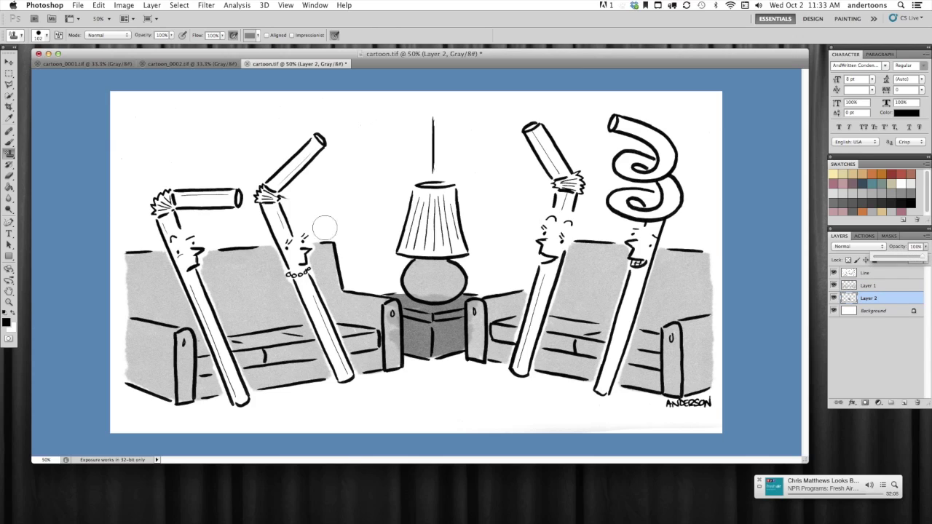
left_click(120, 5)
Raise Layer 2's brightness to 28 with Brightness/Contrast
mouse_move(131, 32)
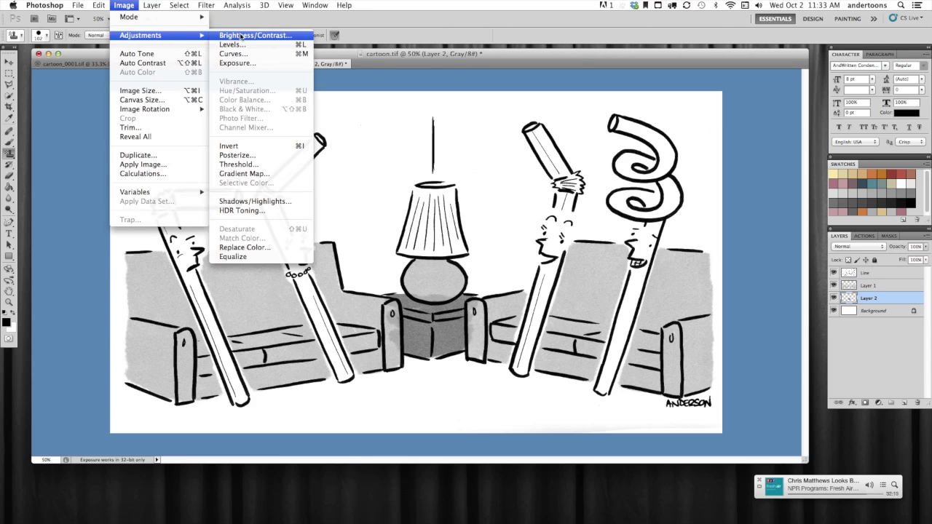
left_click(233, 35)
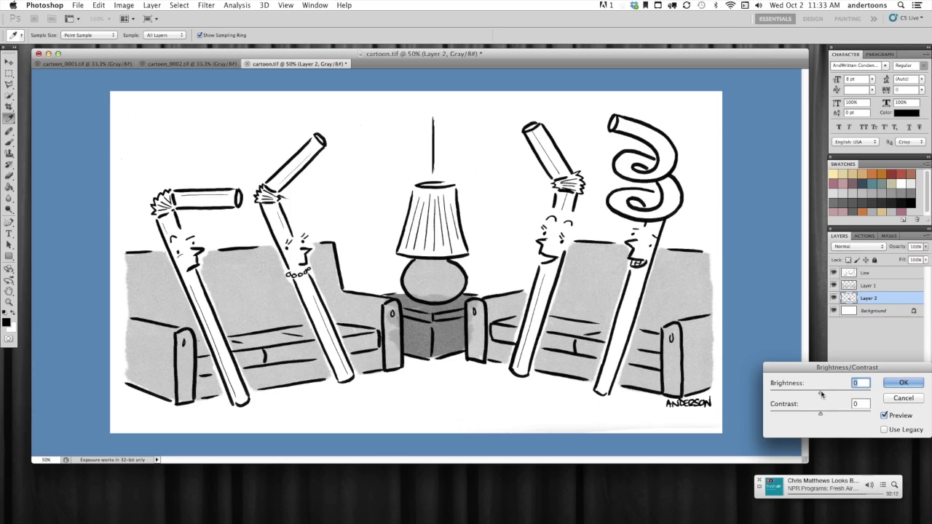
left_click_drag(820, 393, 830, 394)
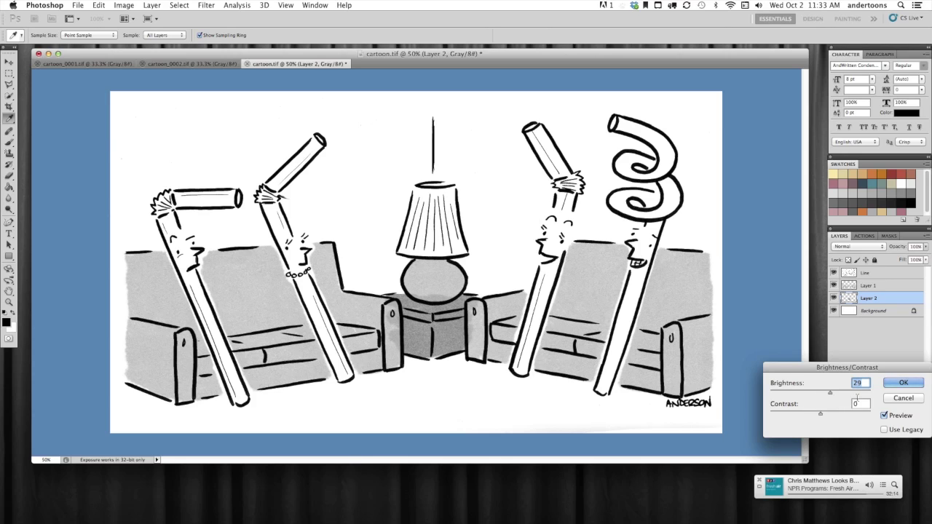
key("Return")
Select Layer 1 and restore its couch shading to 100% opacity
left_click(886, 286)
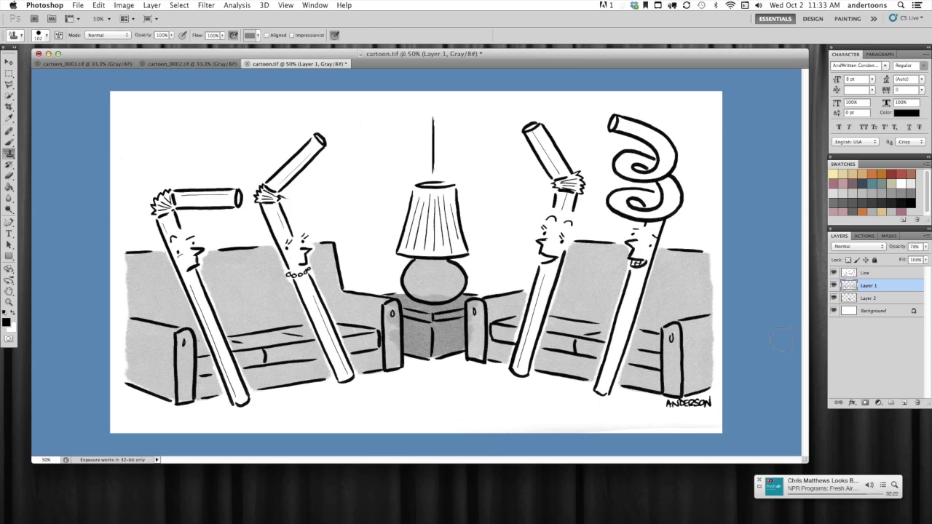
left_click(927, 246)
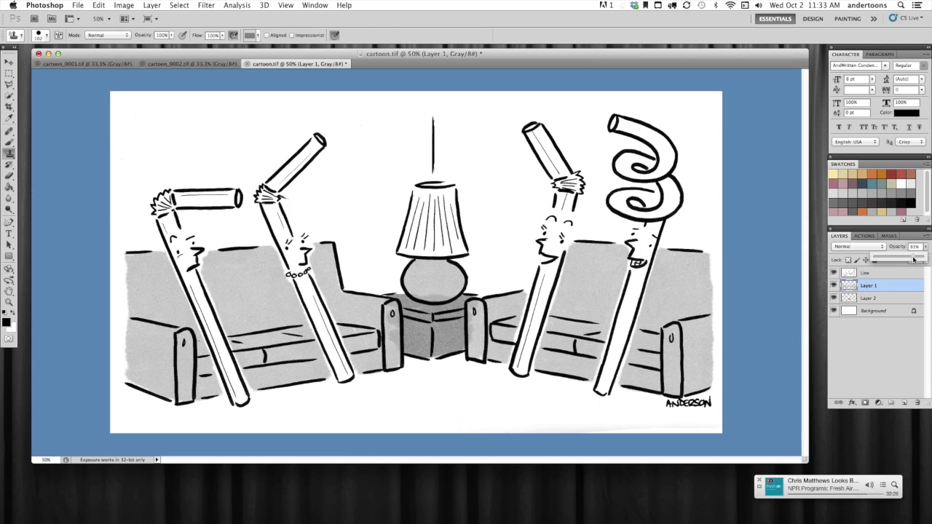
left_click_drag(913, 259, 916, 260)
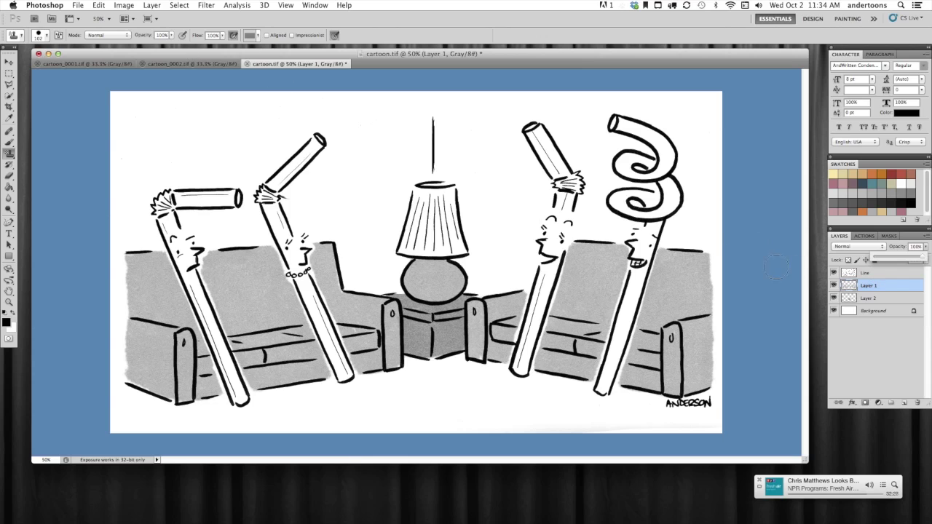
Lighten Layer 1's gray shading by setting Brightness/Contrast brightness to 38
left_click(124, 6)
mouse_move(161, 33)
left_click(317, 33)
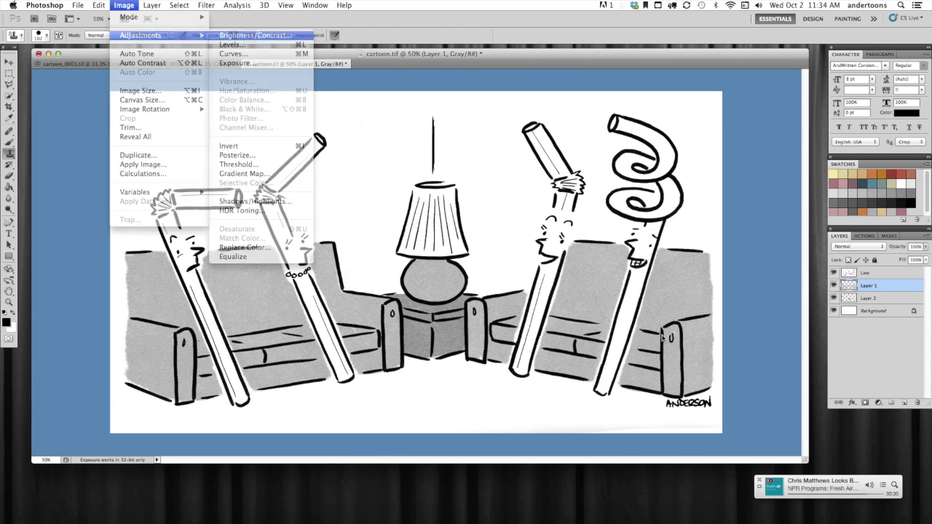
left_click_drag(820, 394, 834, 395)
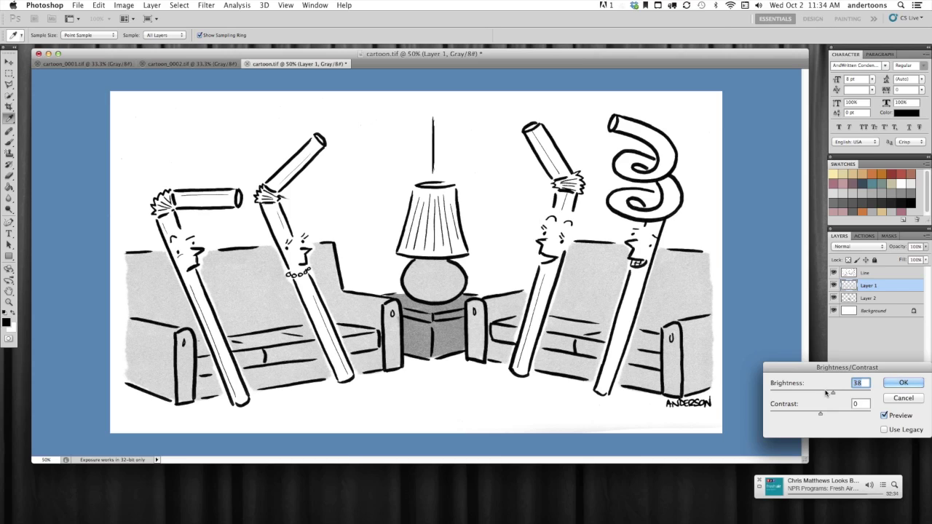
left_click(903, 382)
key("s")
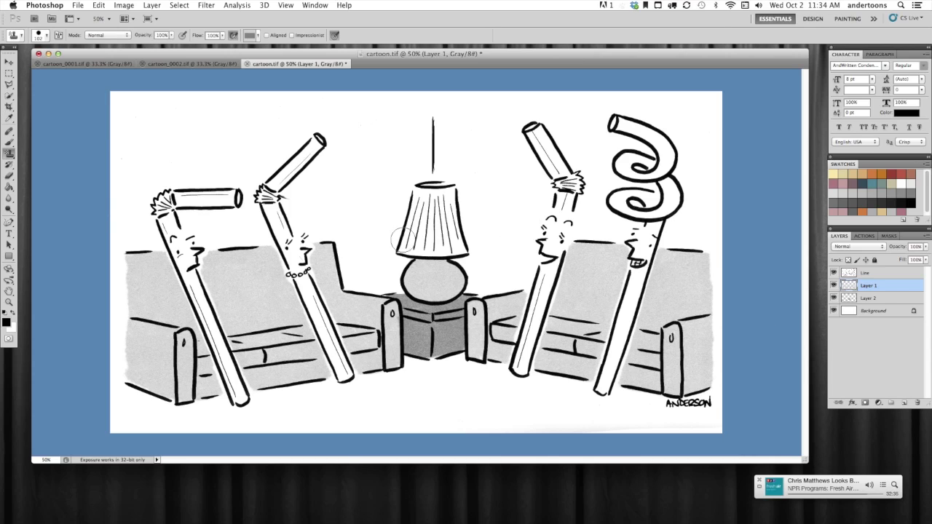
left_click(11, 75)
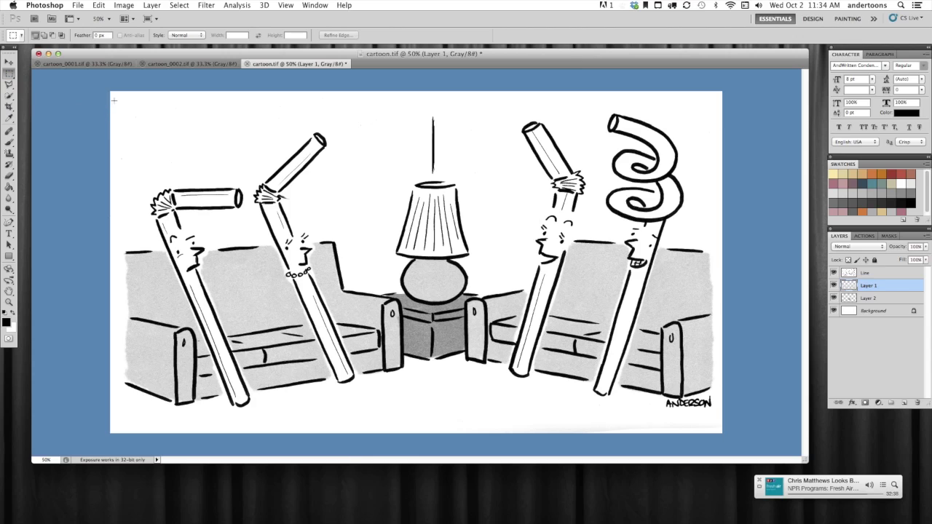
Crop the image to a rectangular selection around the cartoon
left_click_drag(480, 308, 716, 442)
left_click(124, 5)
left_click(128, 118)
Resize the image to 2250 pixels wide
left_click(124, 5)
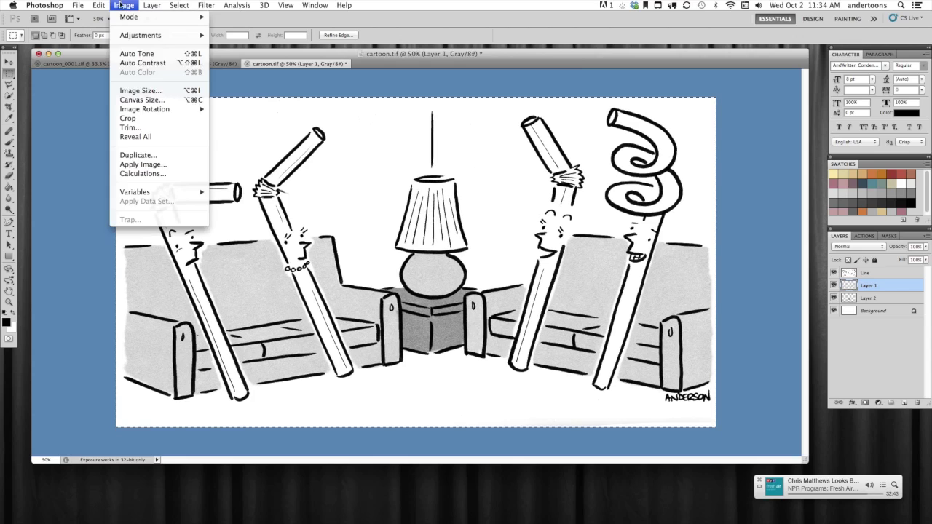
left_click(163, 90)
type("2250")
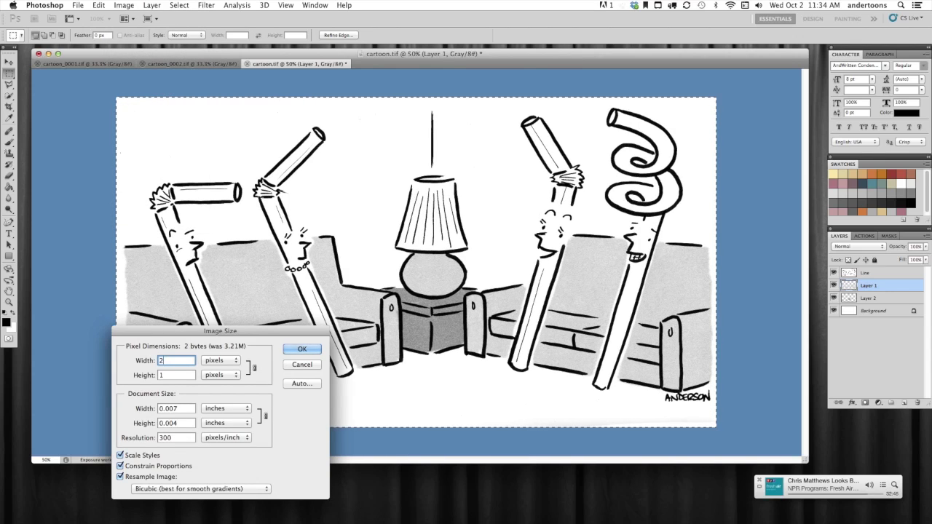
key("Return")
Enlarge the canvas height to 2000, anchored at the top, adding space below
left_click(123, 5)
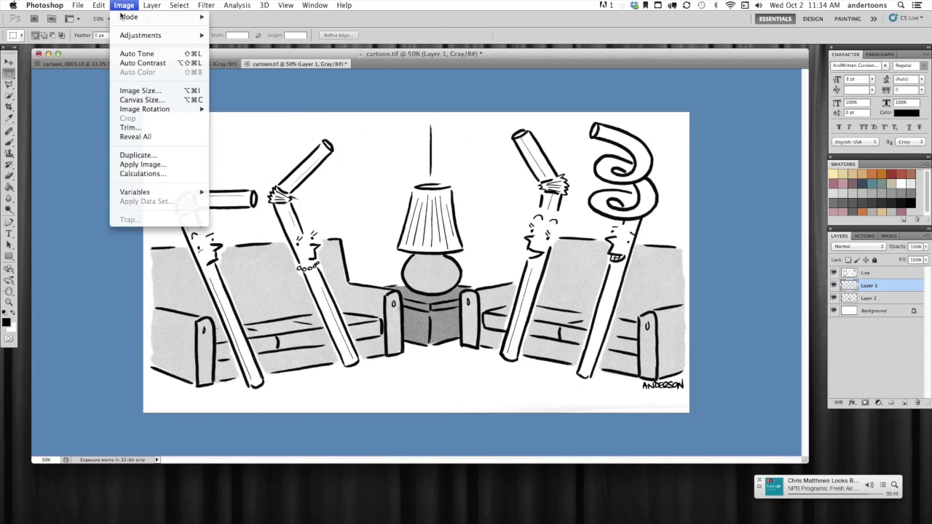
left_click(150, 101)
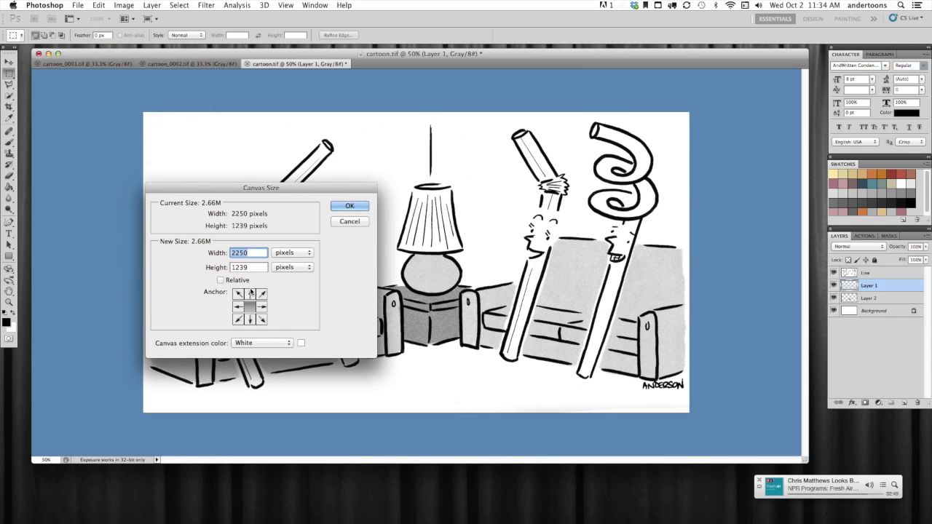
left_click(250, 293)
key("Tab")
type("2000")
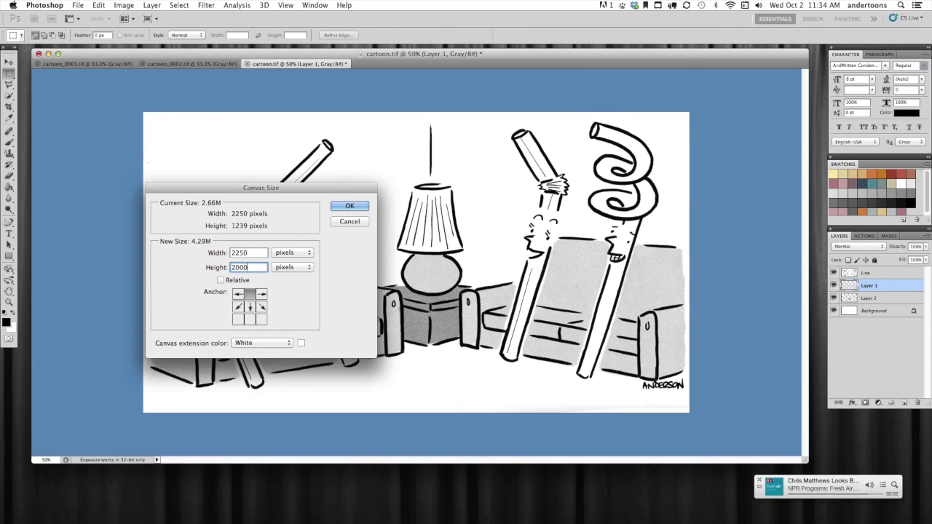
key("Return")
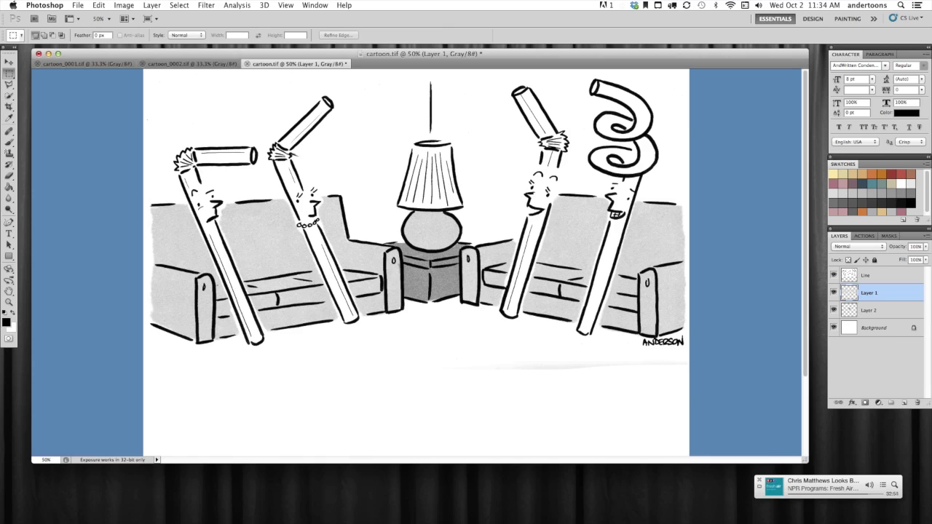
Fill the blank lower area of the Background layer with white
key("super+minus")
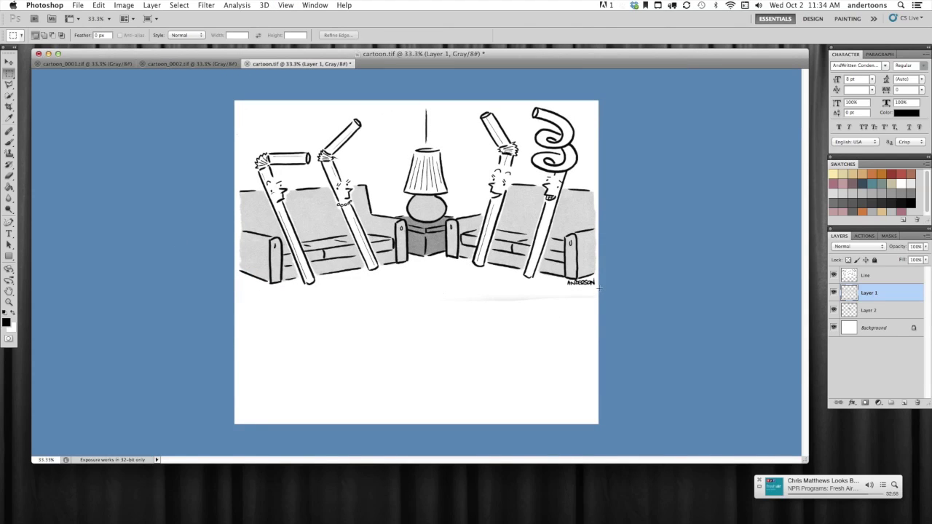
left_click_drag(599, 289, 229, 509)
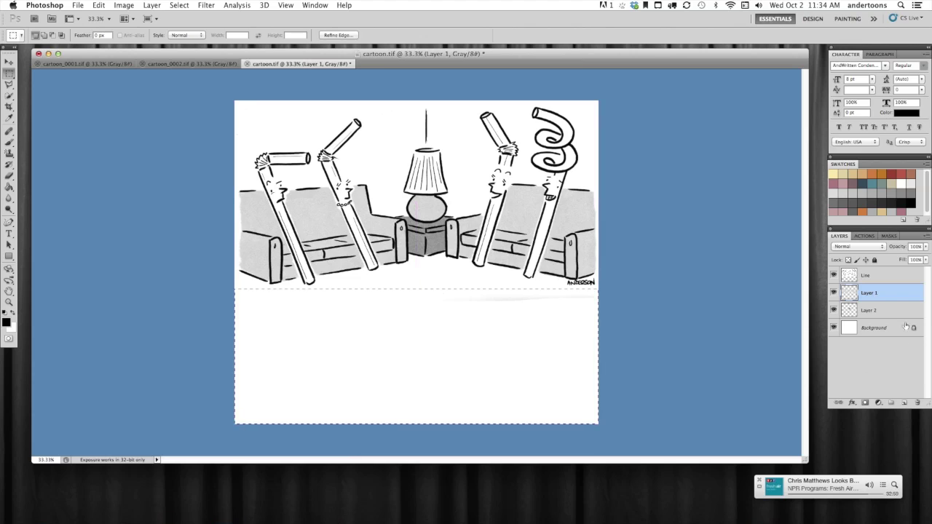
left_click(879, 277)
left_click(885, 310)
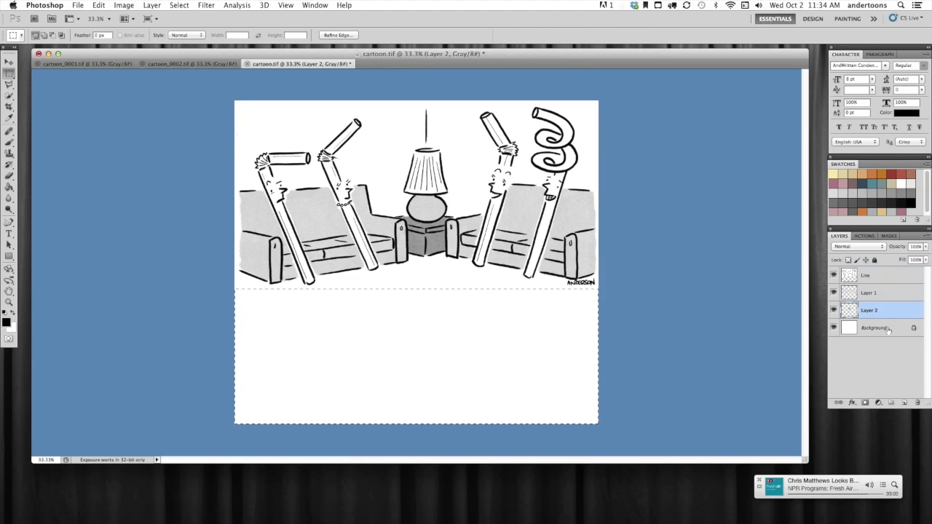
left_click(889, 328)
key("BackSpace")
left_click(594, 194)
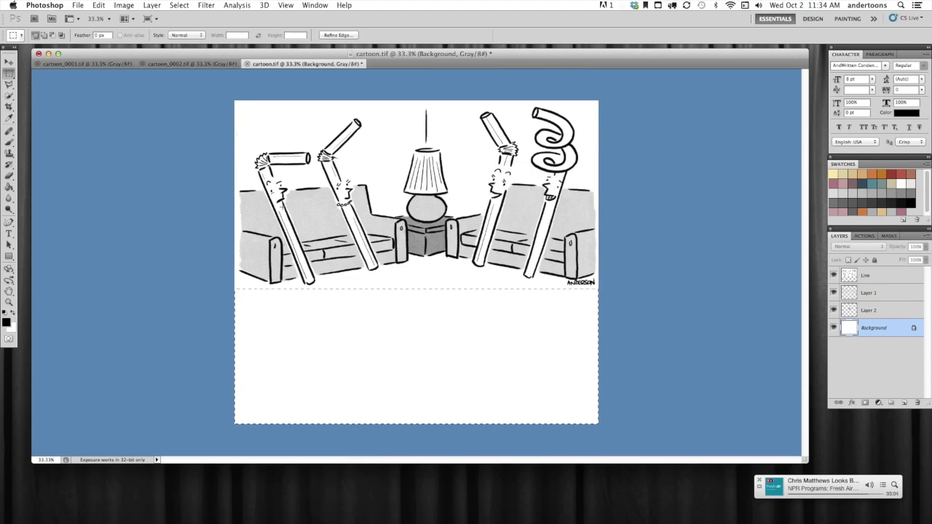
key("c")
left_click(8, 233)
Set the type options to Tahoma at 21 pt
left_click(114, 35)
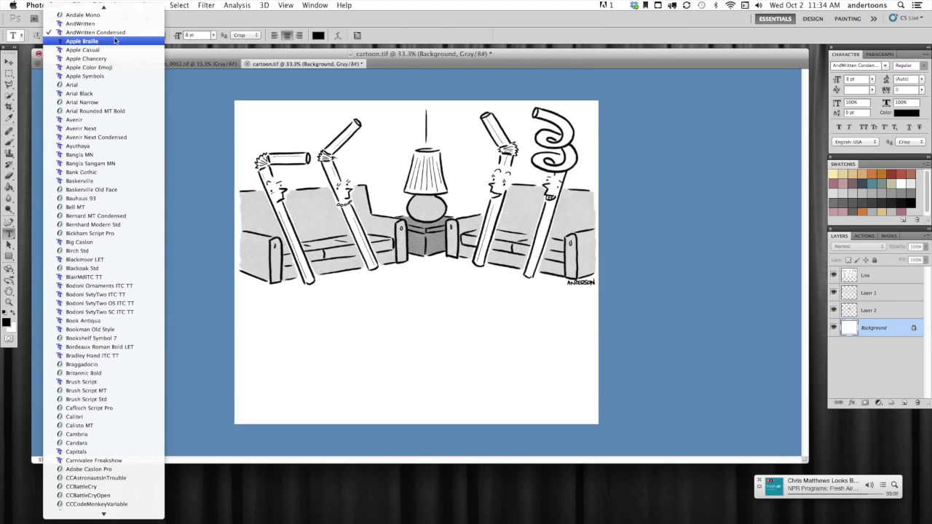
scroll(134, 320, "down", 20)
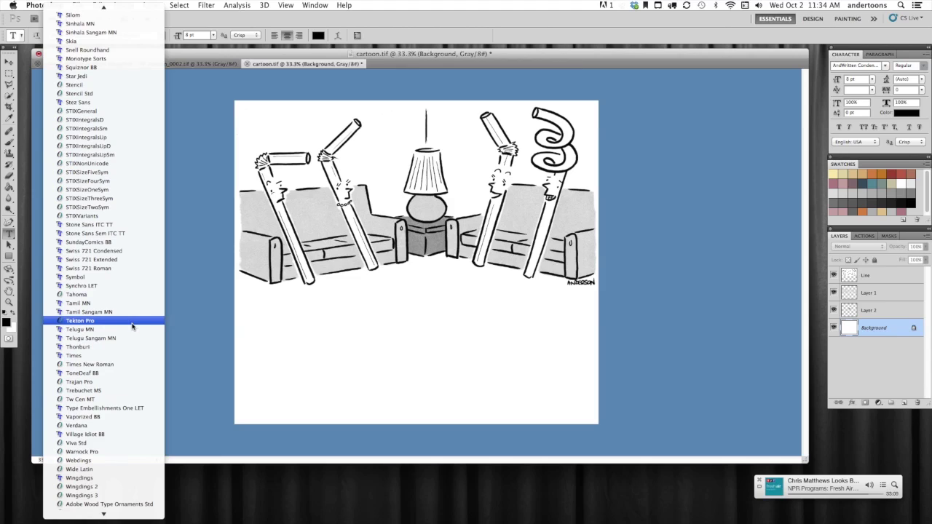
key("Escape")
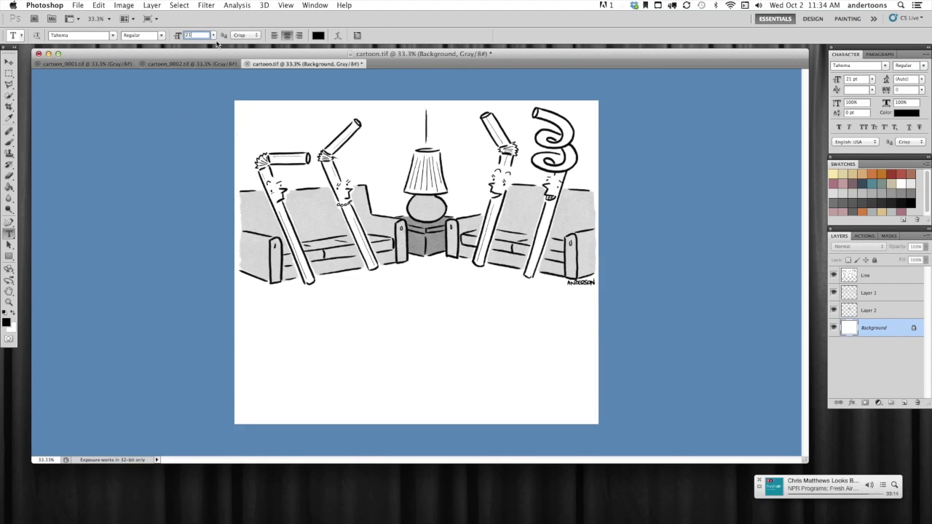
key("shift+Tab")
key("shift+Tab")
Type the caption 'Philip is an artist!' below the drawing and centre it
left_click_drag(244, 301, 588, 399)
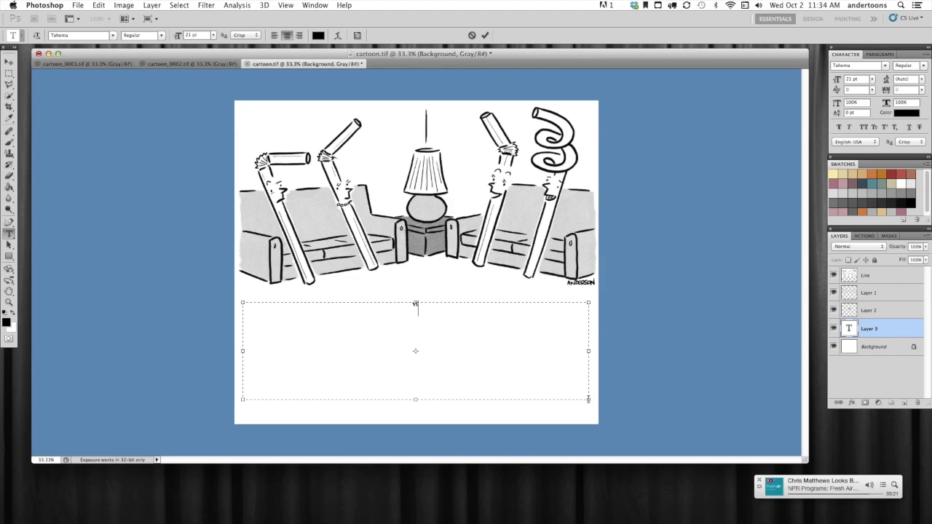
type("hilip is an a ")
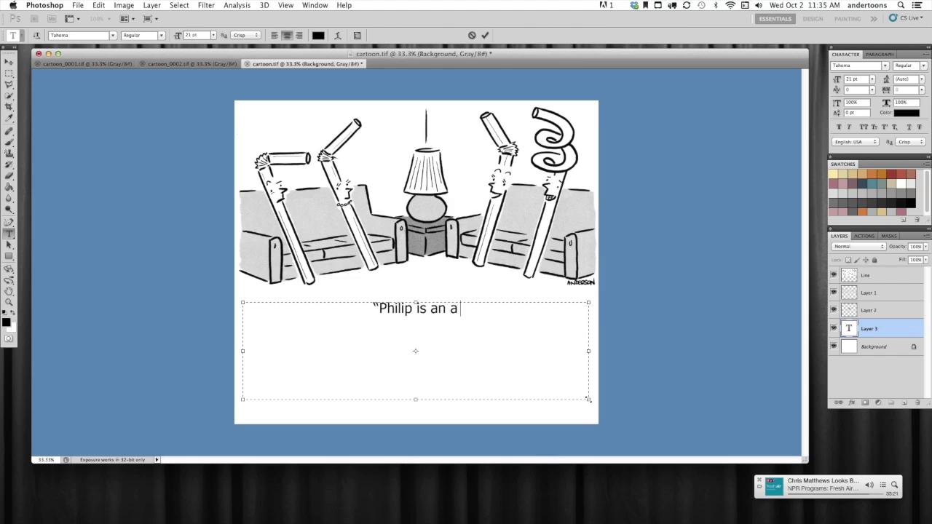
type("rtist!\"")
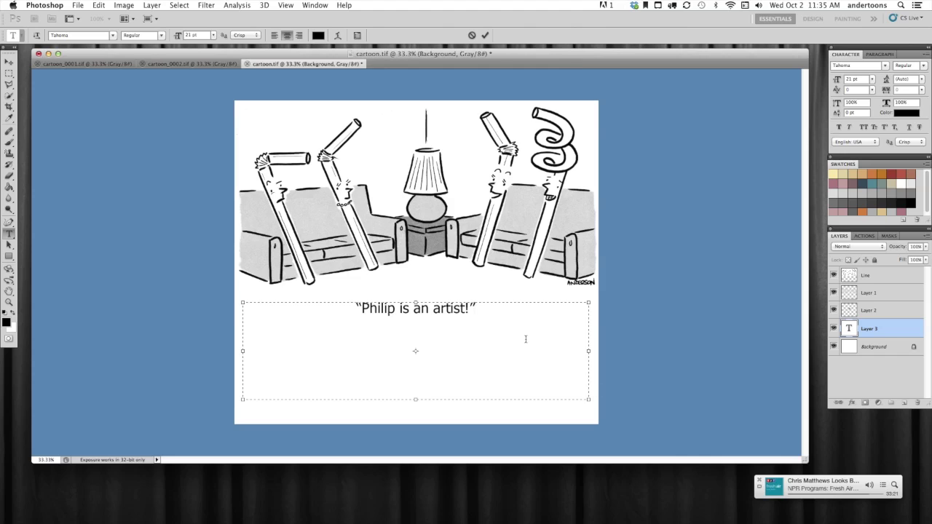
left_click(10, 63)
left_click_drag(423, 313, 423, 310)
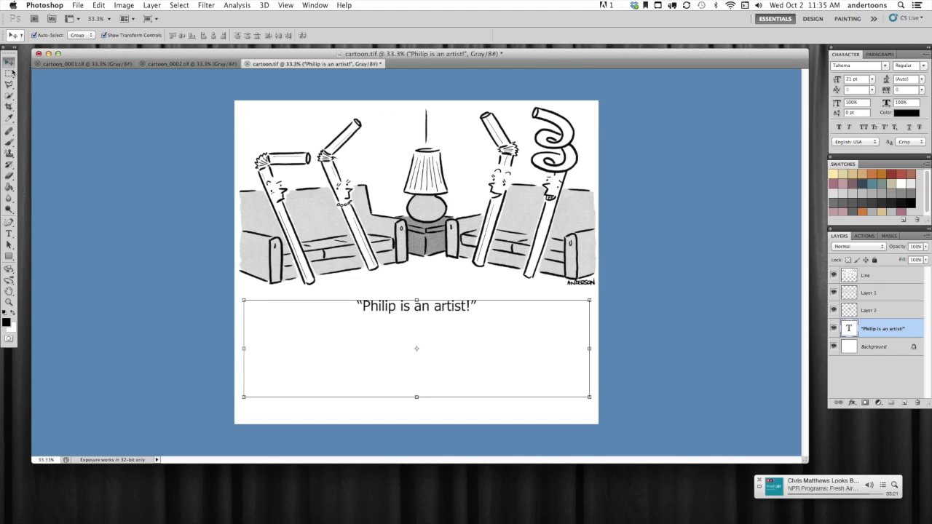
Crop the canvas to the drawing and caption, then deselect
left_click(98, 5)
key("Escape")
key("m")
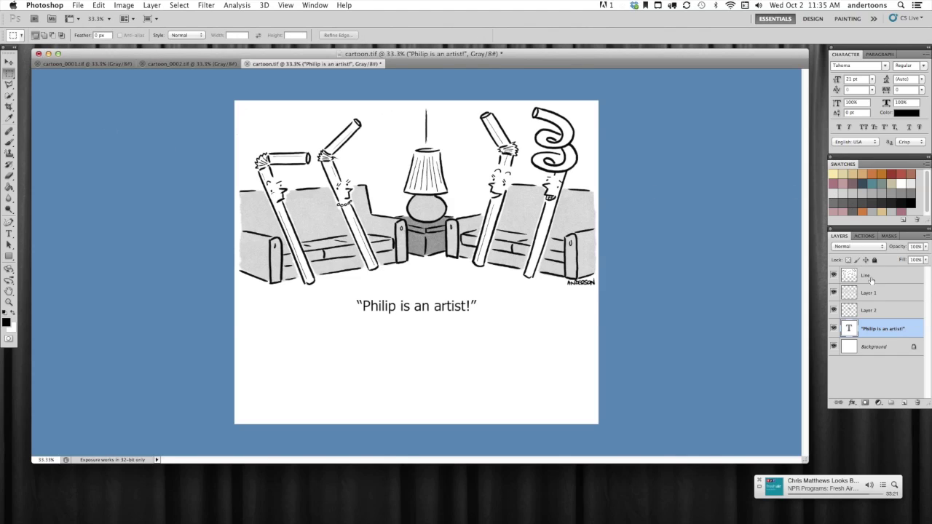
left_click(13, 62)
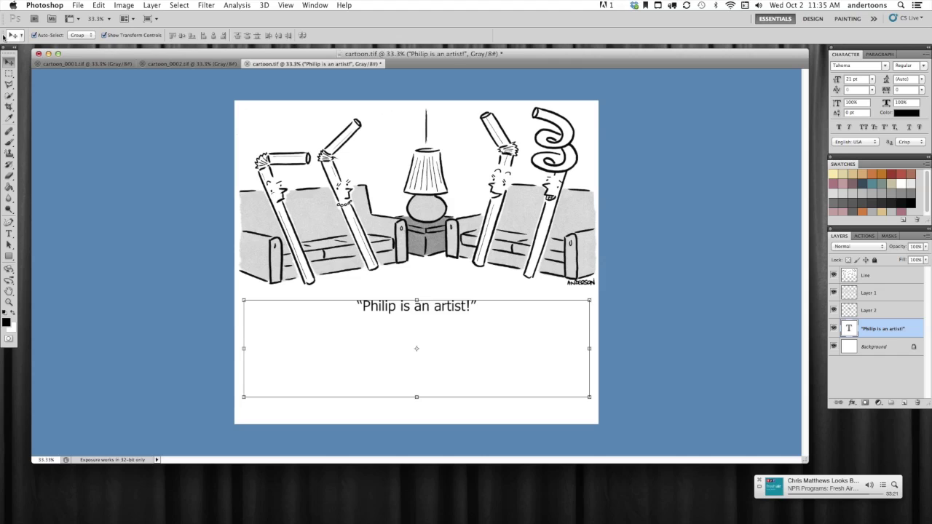
left_click(9, 73)
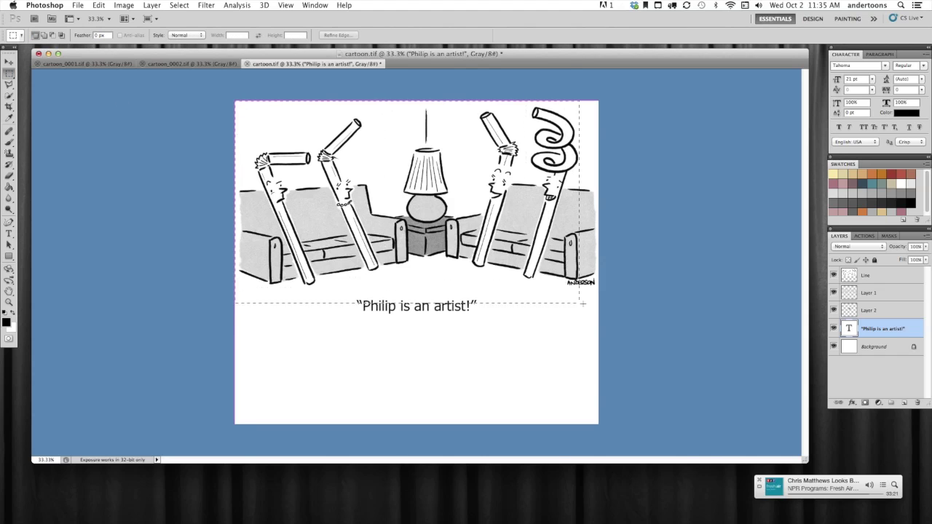
left_click_drag(582, 303, 624, 320)
left_click(124, 5)
left_click(145, 117)
left_click(137, 126)
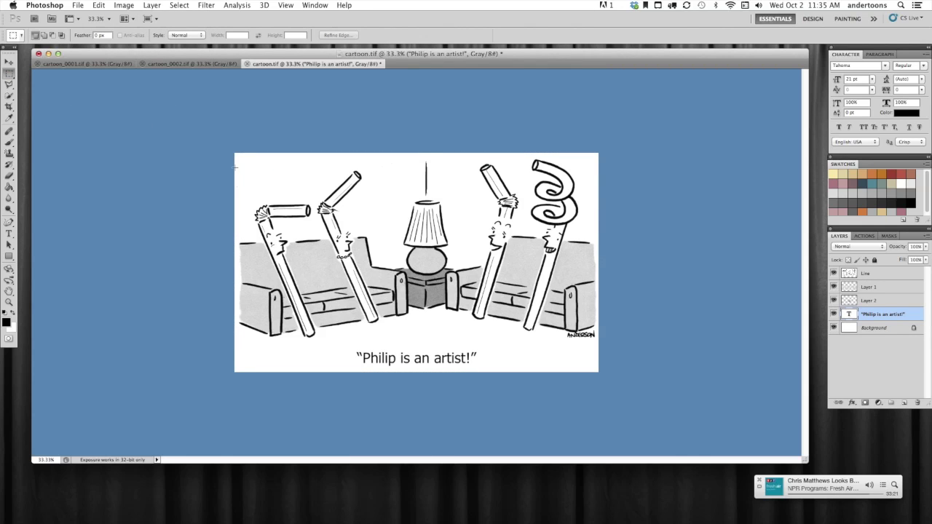
Zoom between 50% and 66.7% to inspect the cropped cartoon
key("super+equal")
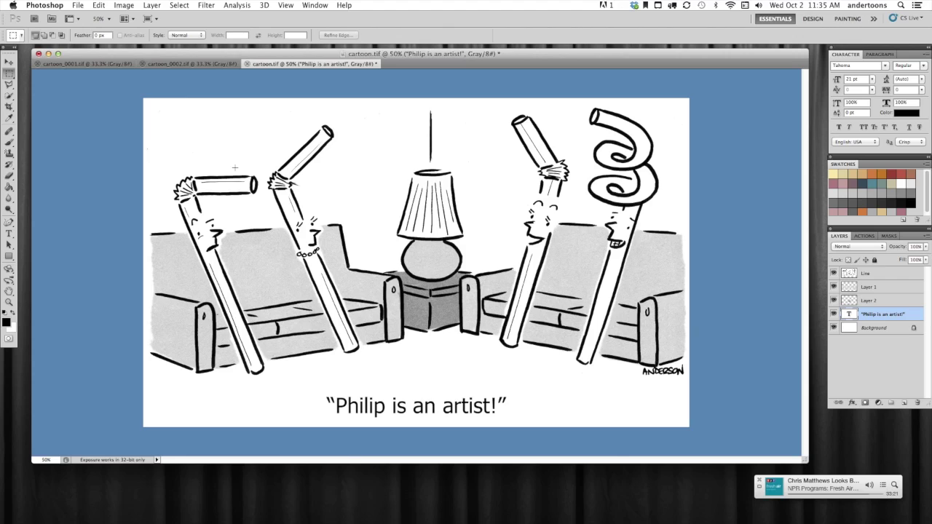
key("super+minus")
key("super+minus")
key("super+equal")
key("super+equal")
key("super+equal")
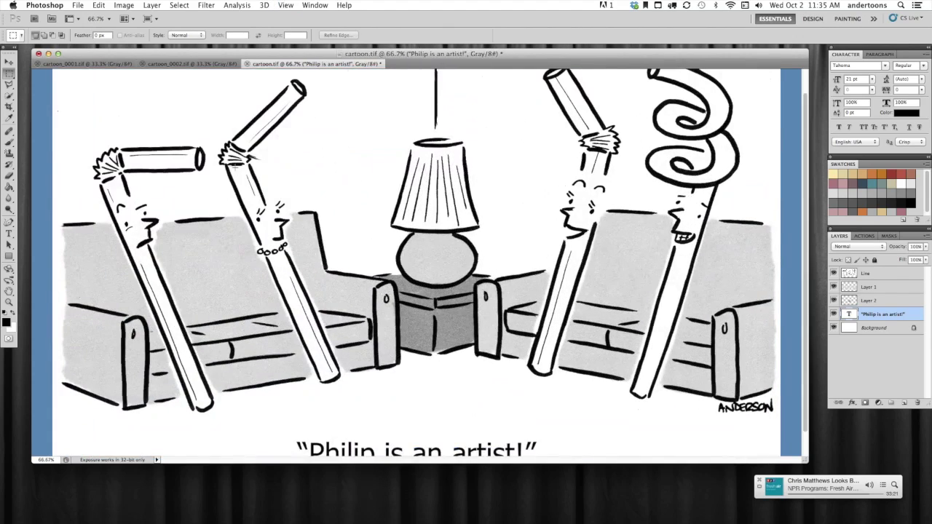
key("super+minus")
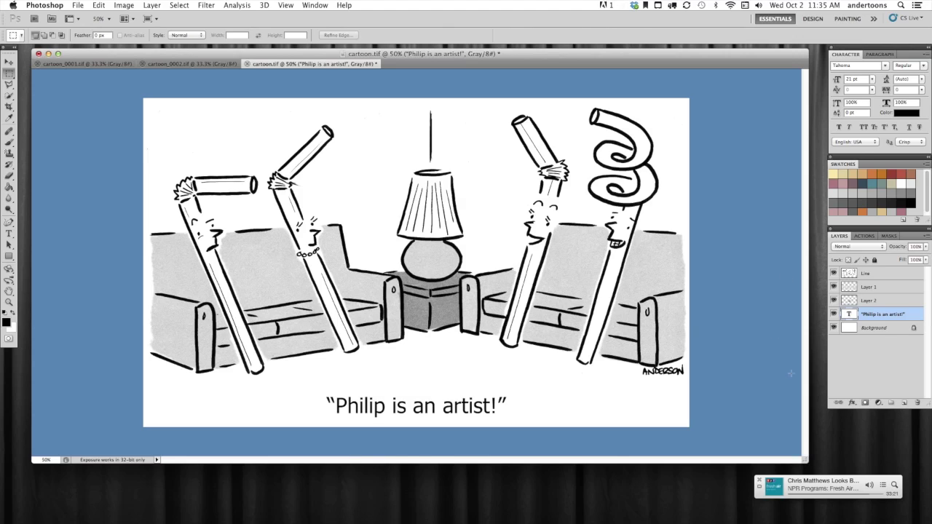
mouse_move(828, 486)
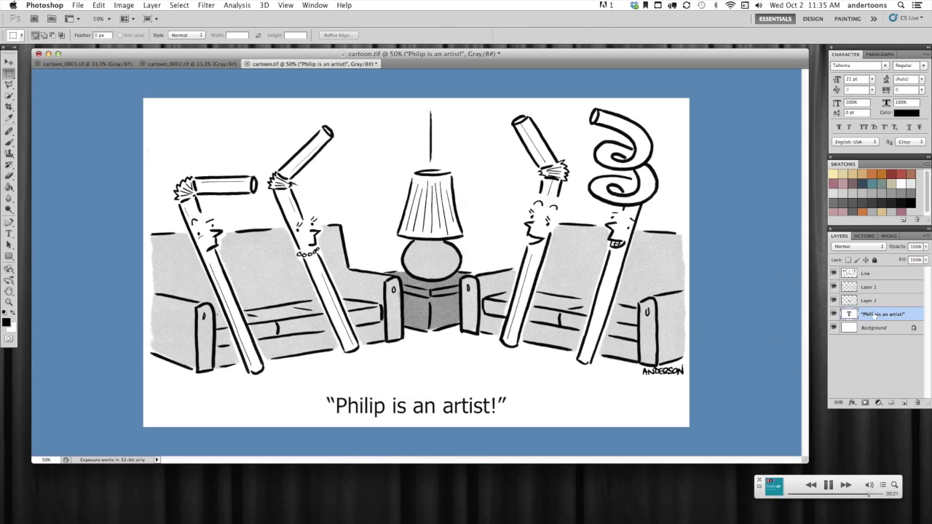
Add a new Layer 3 from the Layers panel menu
left_click(927, 236)
left_click(910, 235)
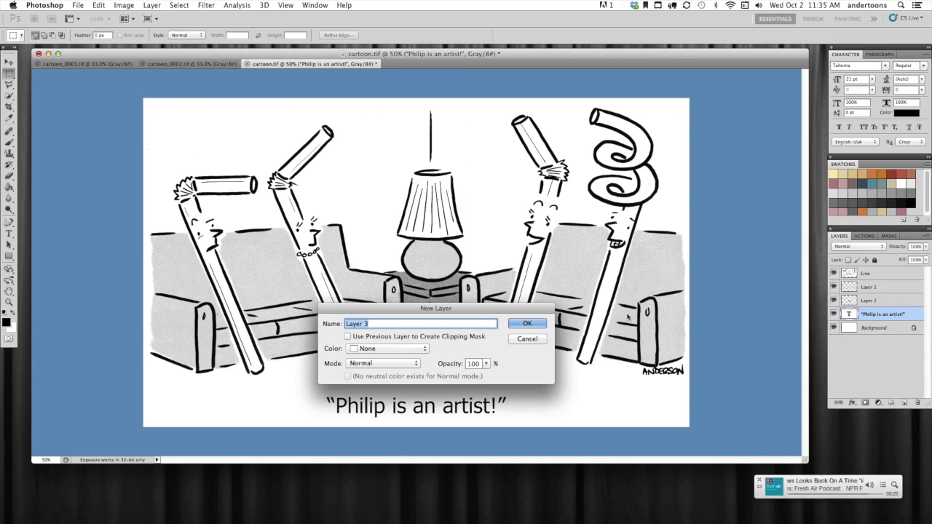
key("Return")
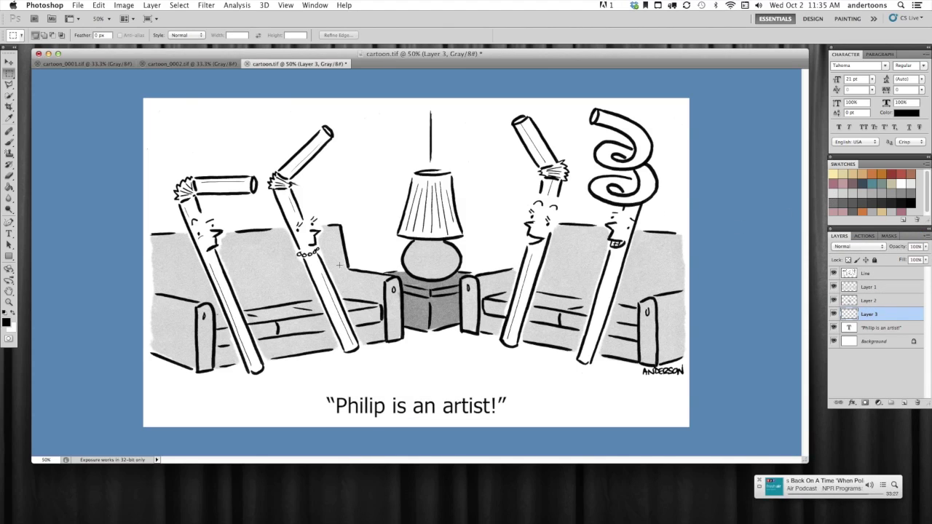
Paint grey pattern over the curly straw's spiral top with the Pattern Stamp
left_click(11, 153)
left_click(253, 35)
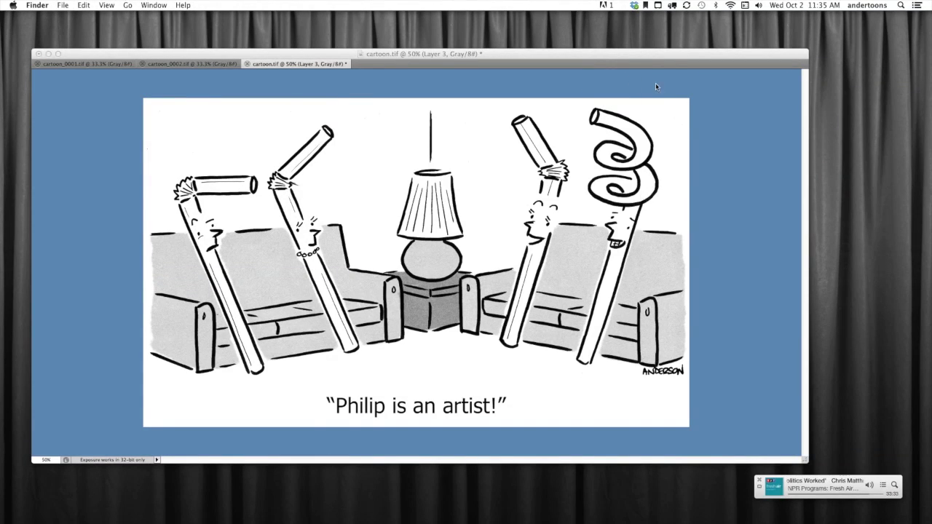
left_click(655, 83)
key("super+equal")
key("super+equal")
scroll(657, 162, "up", 5)
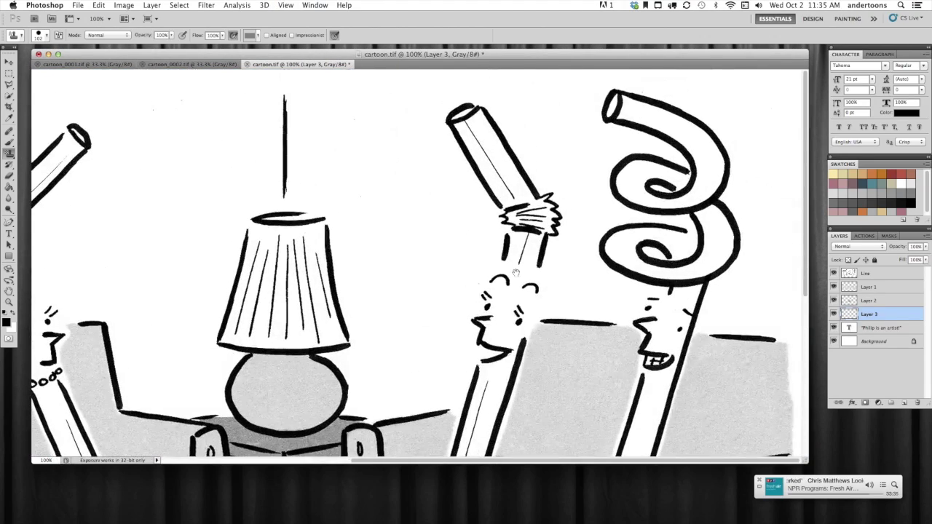
mouse_move(623, 109)
left_mouse_down()
mouse_move(681, 122)
mouse_move(715, 173)
mouse_move(692, 204)
mouse_move(639, 202)
mouse_move(655, 161)
mouse_move(695, 182)
mouse_move(671, 120)
mouse_move(633, 128)
mouse_move(648, 196)
mouse_move(721, 219)
mouse_move(710, 251)
mouse_move(627, 259)
mouse_move(688, 237)
mouse_move(717, 211)
mouse_move(728, 251)
mouse_move(649, 265)
mouse_move(607, 229)
mouse_move(688, 233)
mouse_move(688, 270)
mouse_move(716, 257)
mouse_move(703, 244)
left_mouse_up()
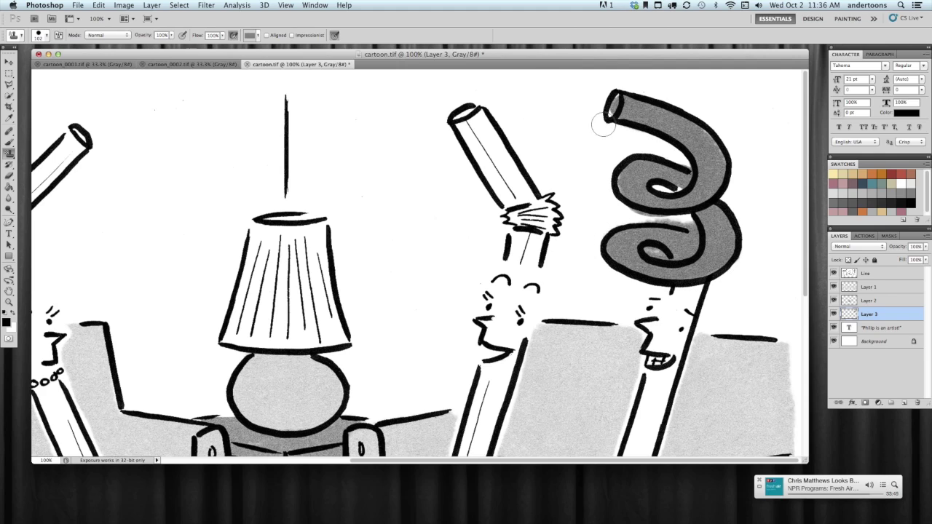
mouse_move(624, 211)
left_mouse_down()
mouse_move(681, 217)
mouse_move(699, 233)
mouse_move(666, 216)
left_mouse_up()
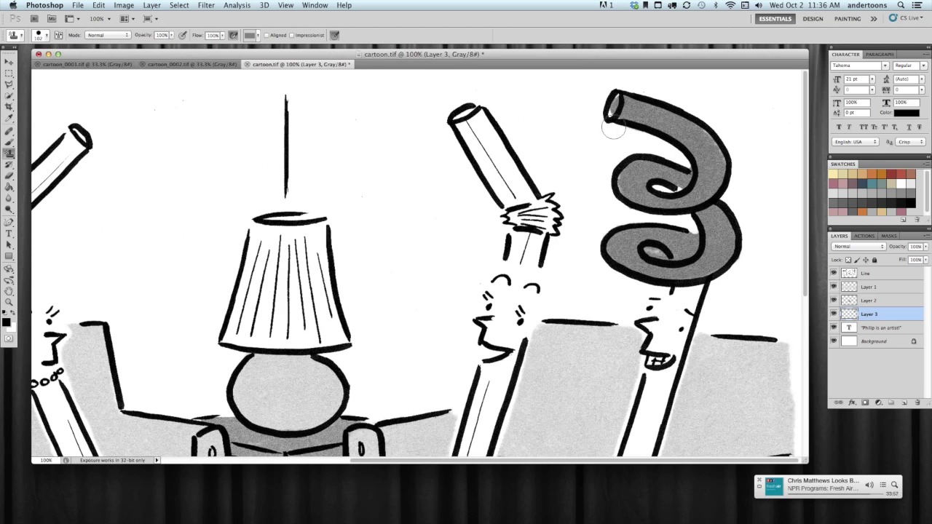
mouse_move(657, 240)
left_mouse_down()
mouse_move(649, 252)
mouse_move(664, 255)
left_mouse_up()
Shade the curly straw's face and body grey down to its bottom end
key("super+minus")
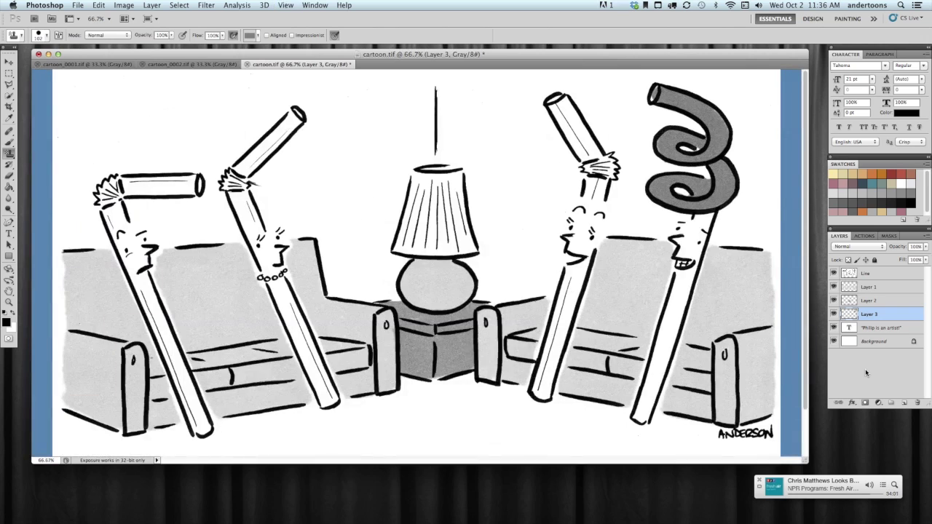
mouse_move(681, 246)
left_mouse_down()
mouse_move(706, 213)
mouse_move(684, 254)
mouse_move(675, 322)
mouse_move(641, 417)
left_mouse_up()
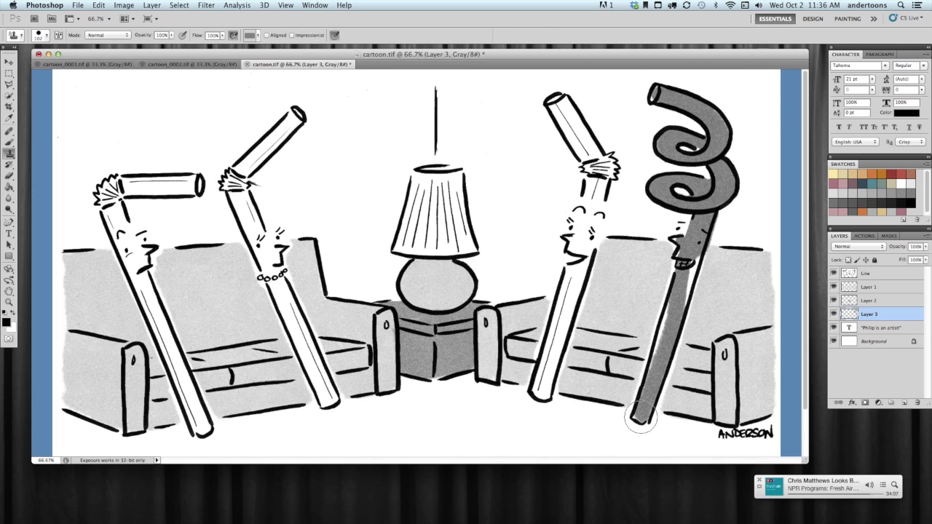
mouse_move(692, 281)
left_mouse_down()
mouse_move(648, 364)
mouse_move(687, 248)
mouse_move(687, 236)
mouse_move(674, 240)
left_mouse_up()
Zoom in and lighten stray grey around the straw's teeth and right edge
key("super+equal")
key("super+equal")
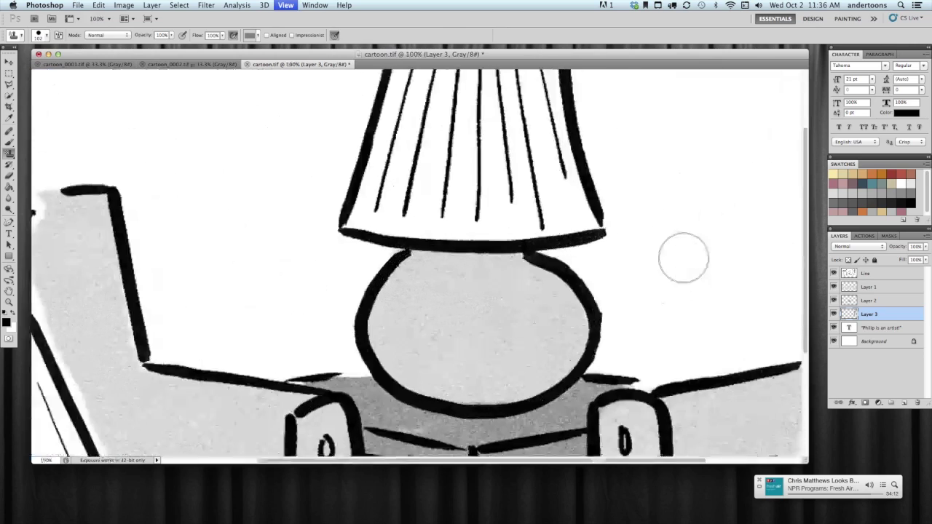
left_click_drag(685, 275, 517, 320)
scroll(518, 320, "right", 5)
scroll(518, 320, "up", 2)
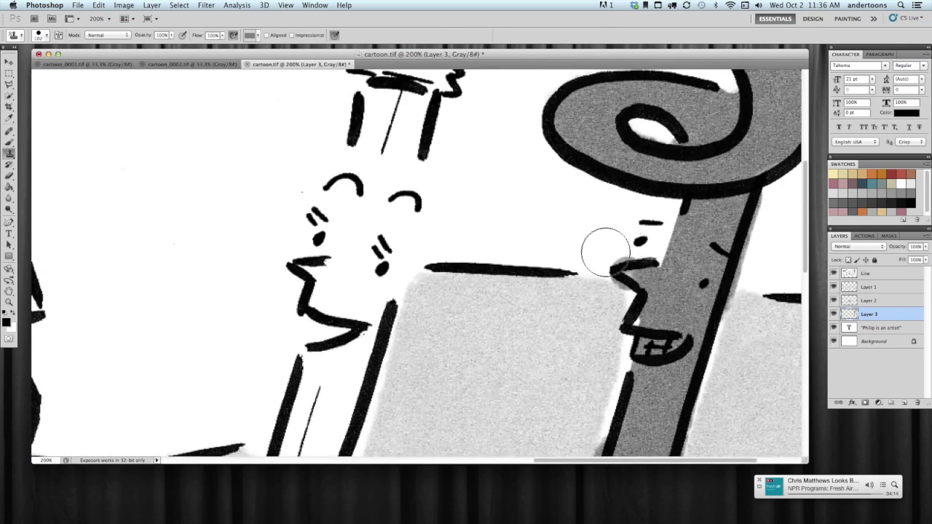
mouse_move(608, 257)
left_mouse_down()
mouse_move(630, 308)
mouse_move(634, 342)
mouse_move(688, 335)
left_mouse_up()
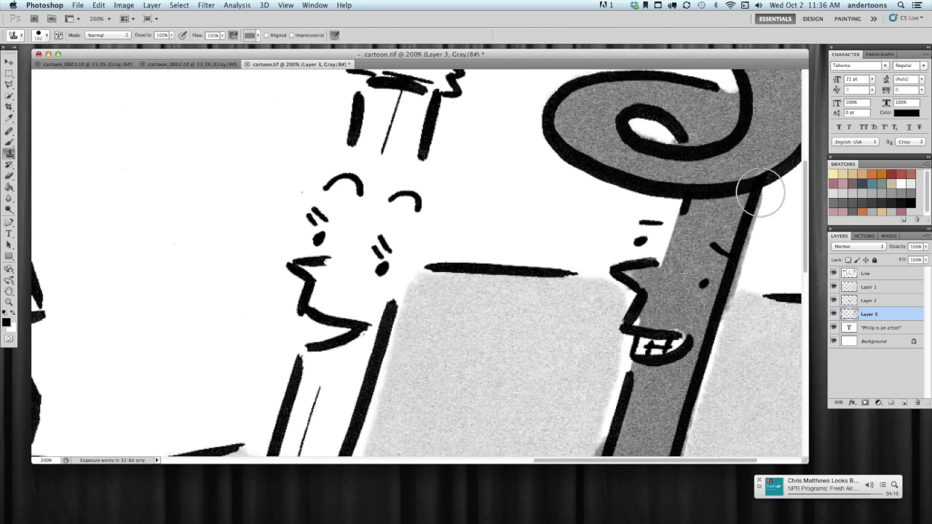
mouse_move(744, 297)
left_mouse_down()
mouse_move(728, 353)
mouse_move(753, 223)
left_mouse_up()
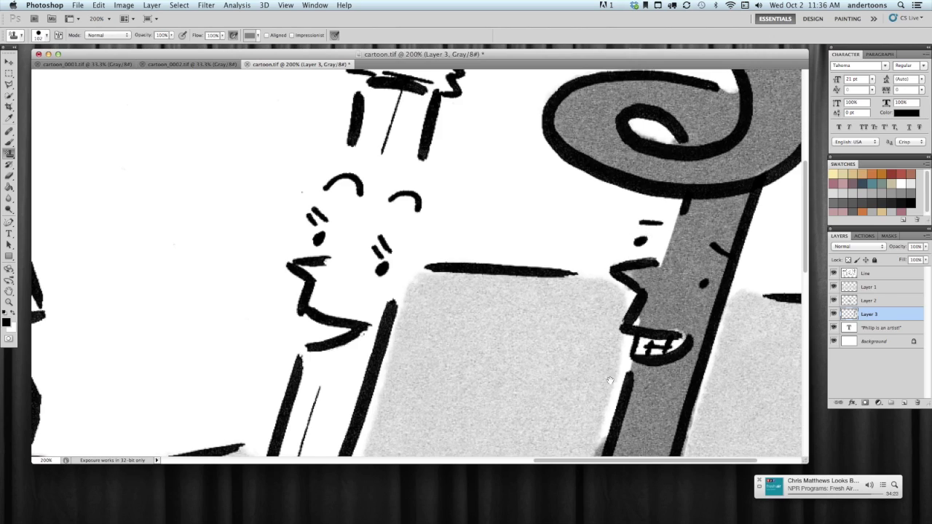
Clean up grey spillover along the straw's left edge, then zoom back out
scroll(620, 331, "down", 5)
mouse_move(606, 312)
left_mouse_down()
mouse_move(589, 395)
mouse_move(557, 468)
left_mouse_up()
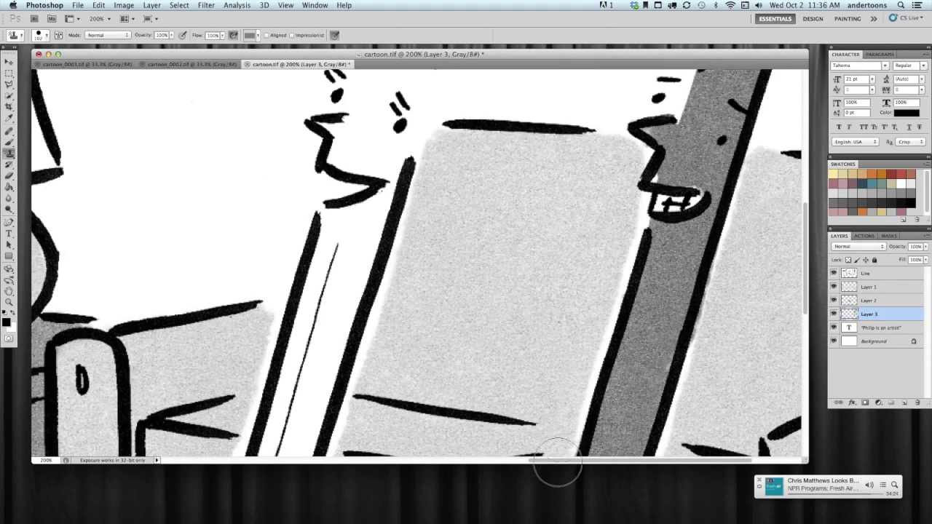
scroll(618, 292, "down", 5)
left_click_drag(620, 270, 578, 378)
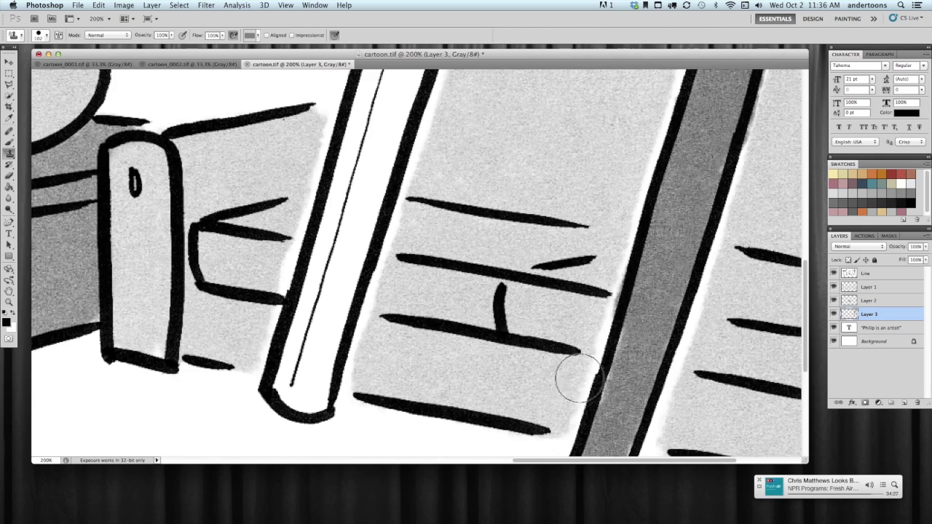
left_click_drag(613, 266, 592, 316)
scroll(592, 316, "up", 5)
scroll(592, 316, "right", 5)
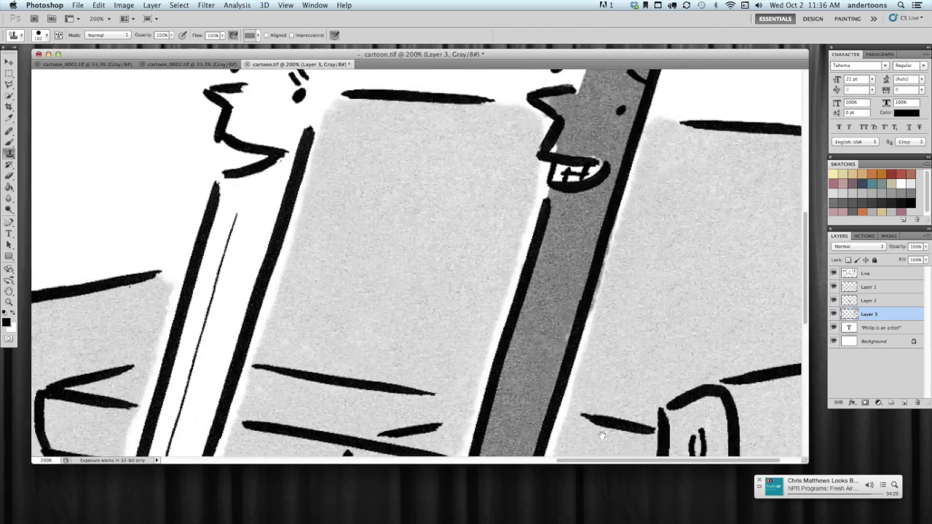
scroll(619, 326, "down", 10)
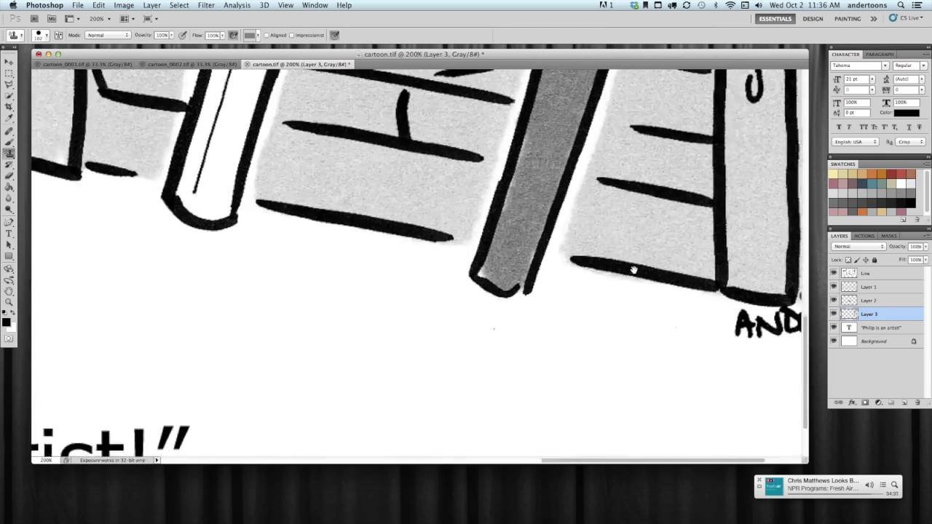
key("super+minus")
key("super+minus")
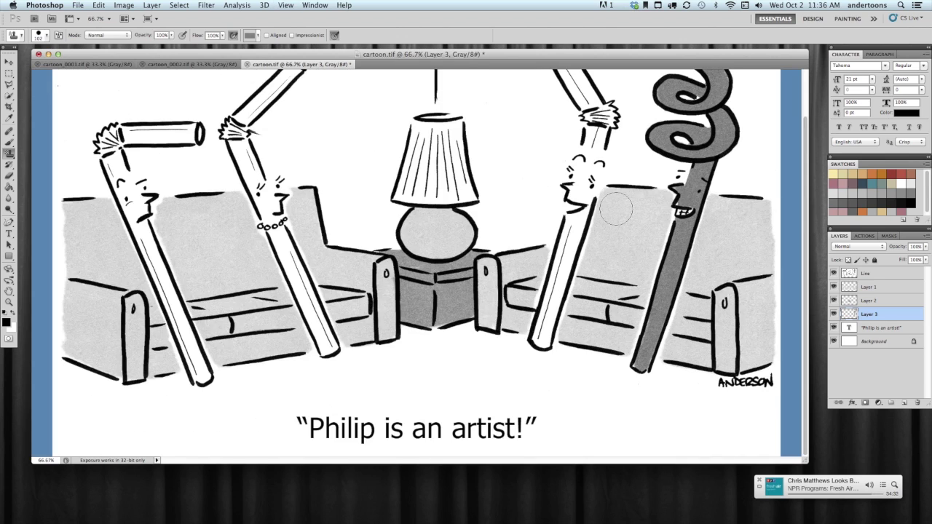
key("super+minus")
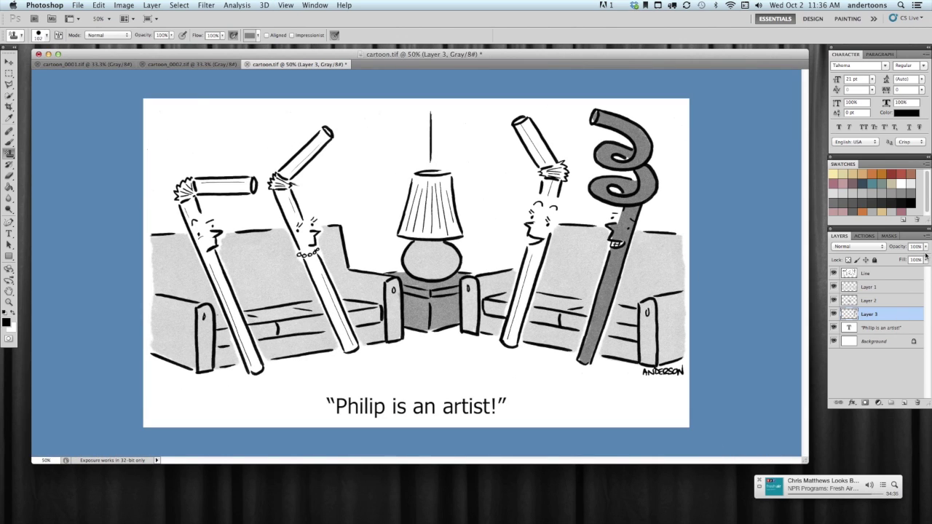
left_click(925, 248)
Lower Layer 3's opacity to 41% to soften the curly straw's grey
left_click_drag(922, 259, 905, 261)
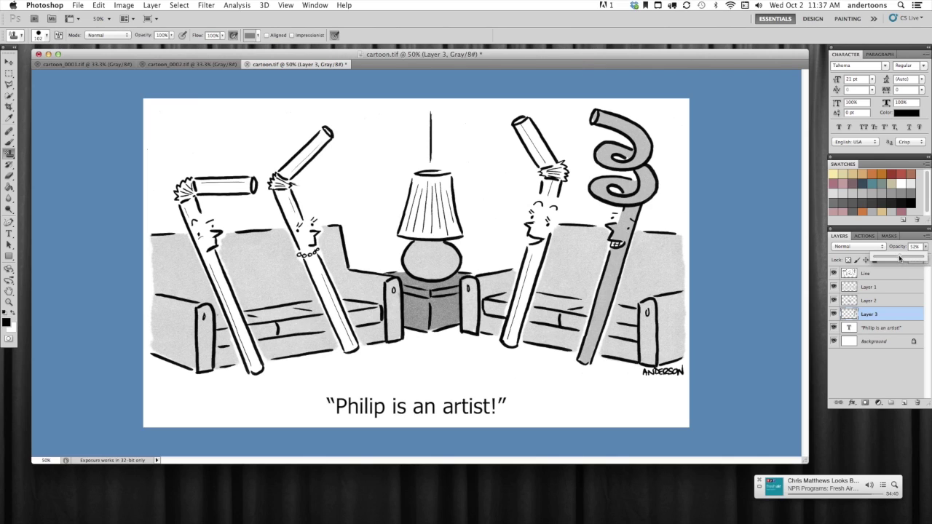
left_click_drag(900, 258, 890, 258)
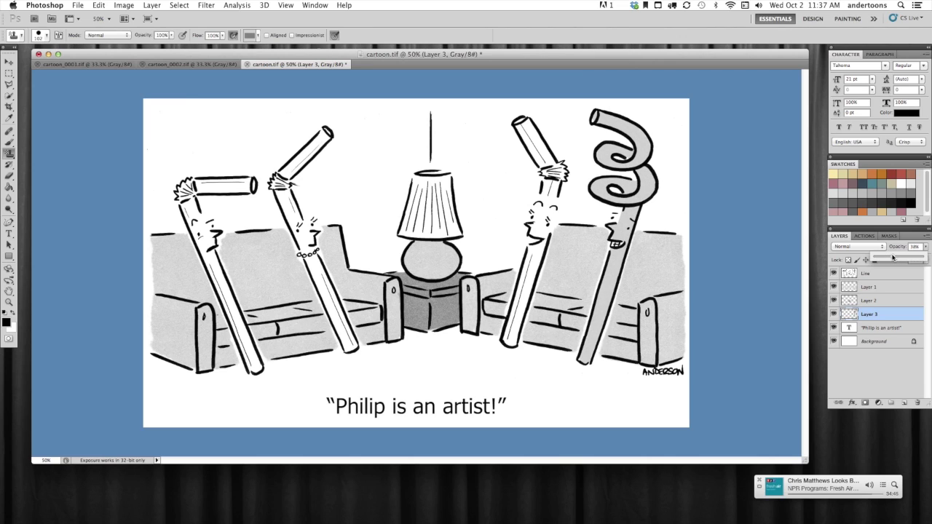
left_click_drag(889, 258, 890, 258)
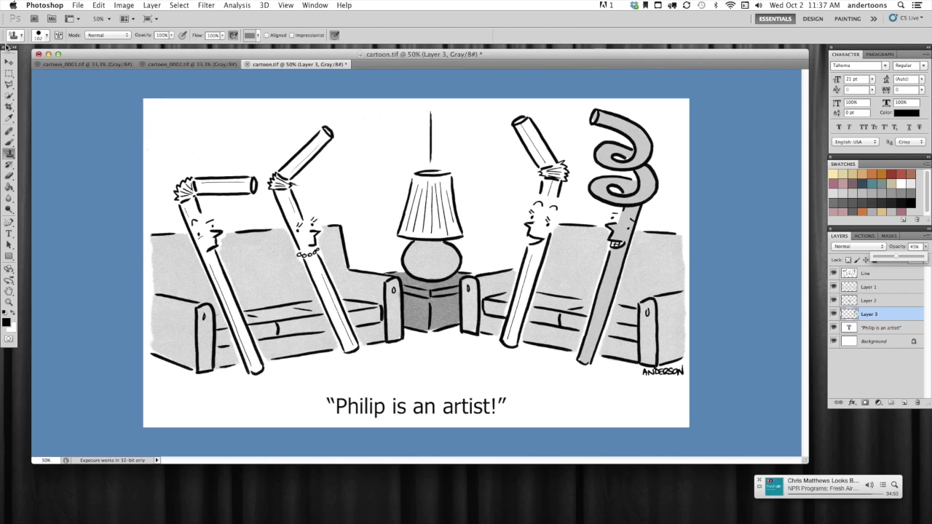
left_click(9, 74)
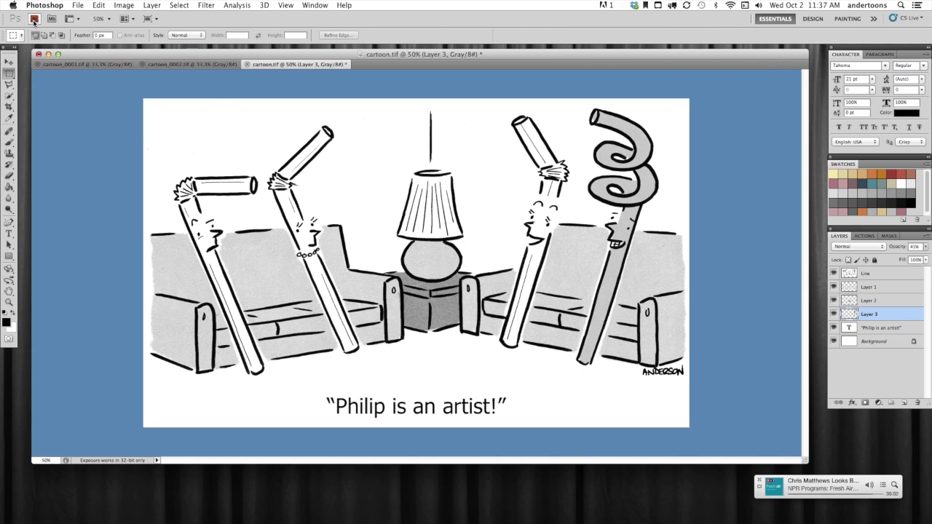
Dismiss the Edit menu and open the Layer menu
left_click(102, 5)
key("Escape")
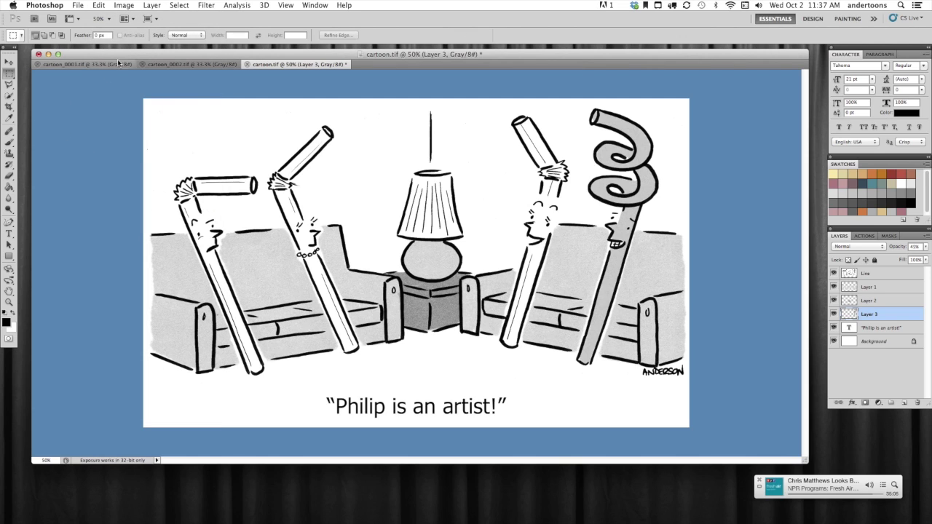
left_click(155, 4)
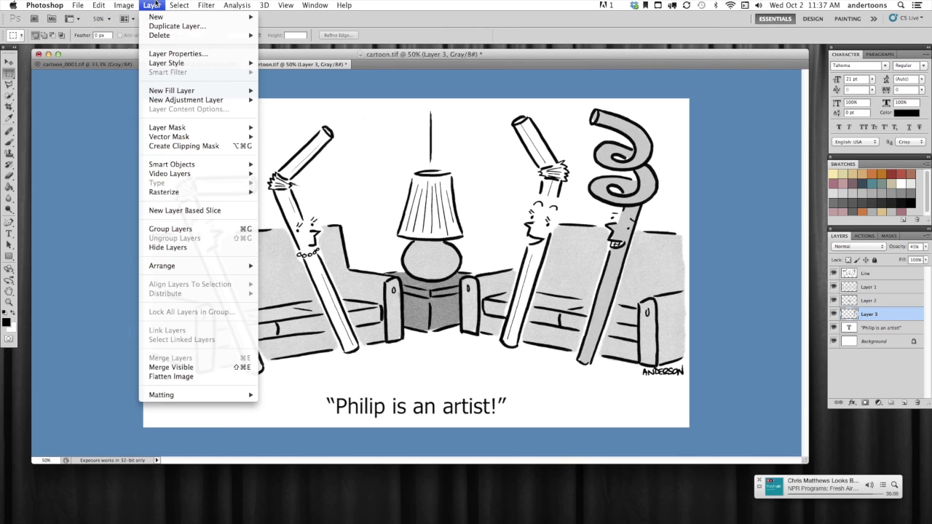